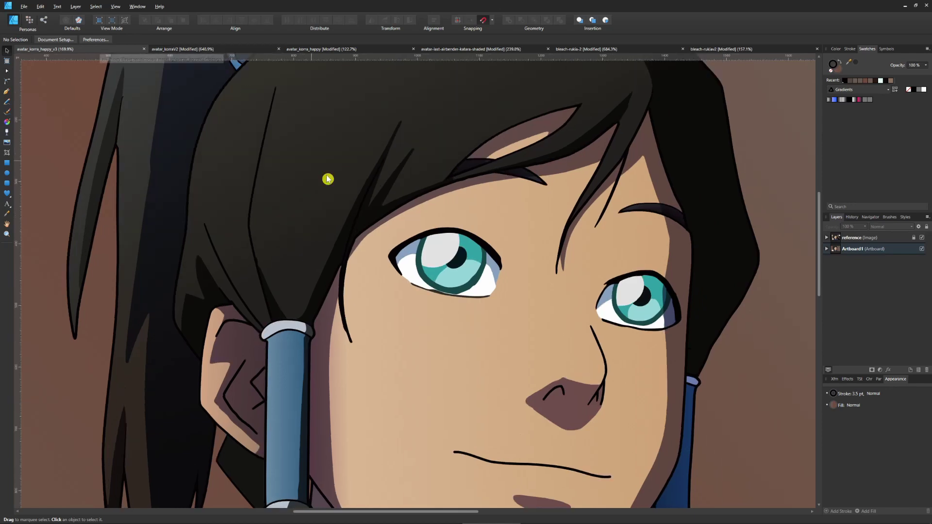
Switch to the avatar_korraV2 document and select the "hair behind" curve near the ear
{"action": "left_click_drag", "start_coordinate": [380, 205], "coordinate": [376, 221]}
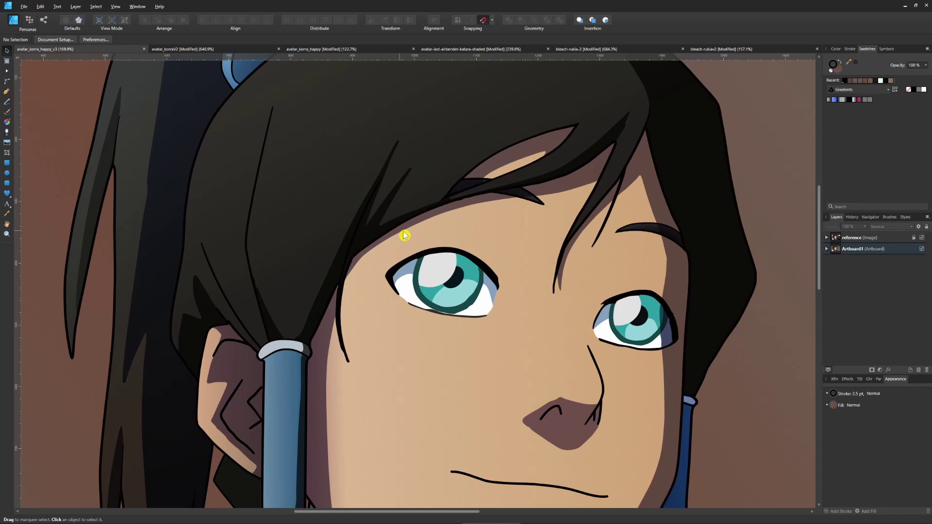
{"action": "left_click", "coordinate": [192, 50]}
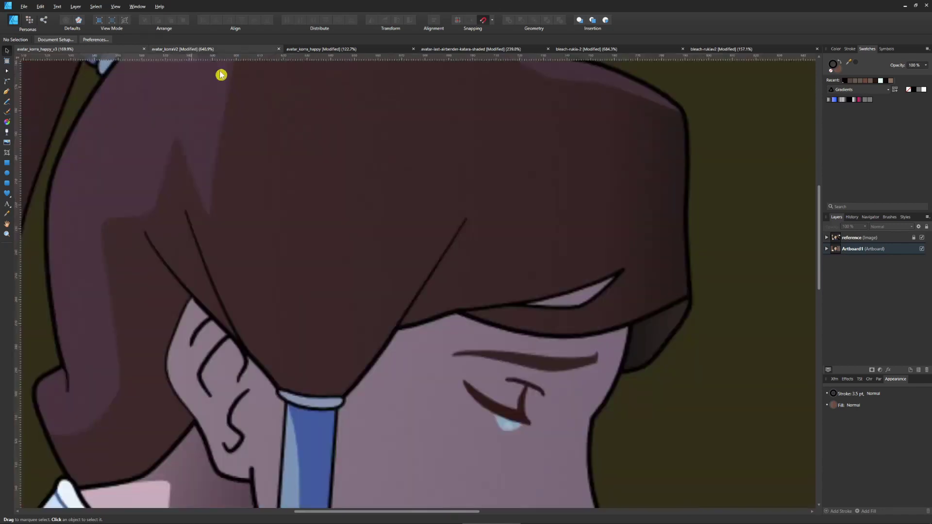
{"action": "scroll", "coordinate": [462, 254], "scroll_direction": "down", "scroll_amount": 3}
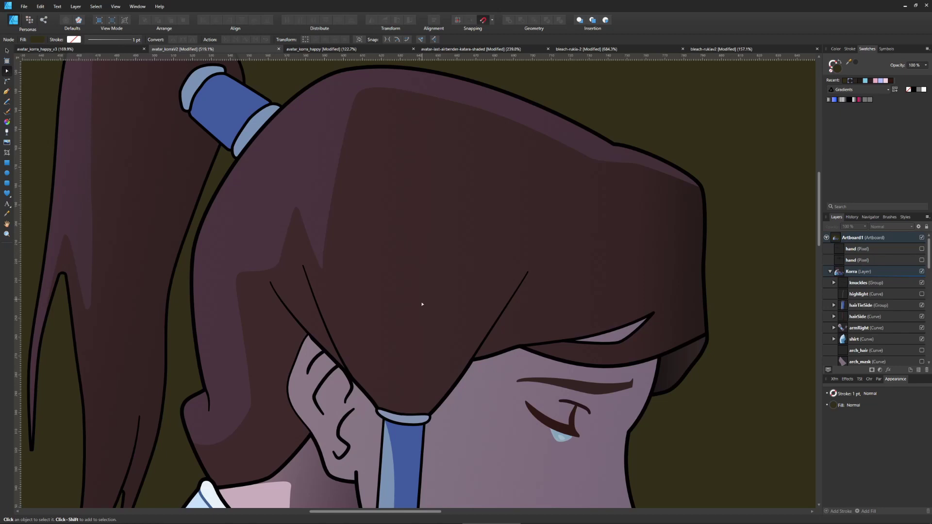
{"action": "left_click_drag", "start_coordinate": [421, 304], "coordinate": [443, 267]}
{"action": "scroll", "coordinate": [376, 323], "scroll_direction": "up", "scroll_amount": 2}
{"action": "left_click_drag", "start_coordinate": [370, 328], "coordinate": [405, 284]}
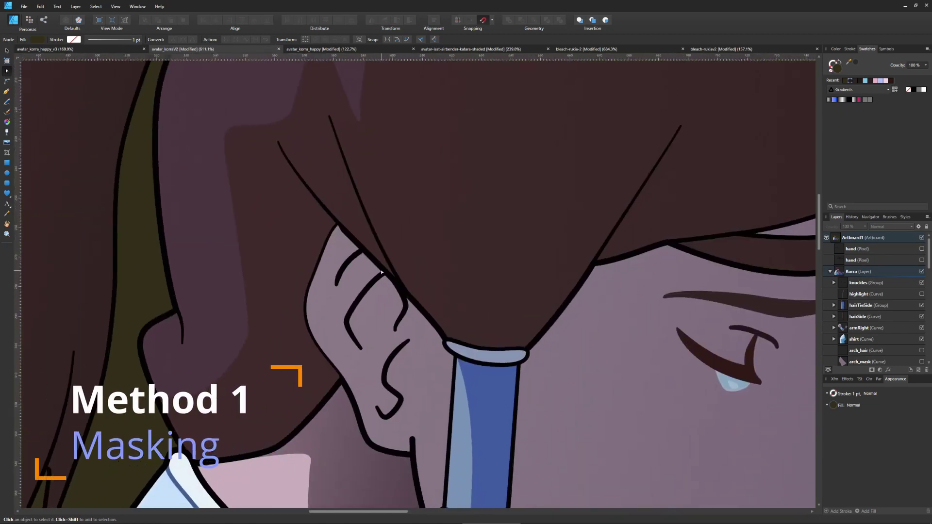
{"action": "left_click", "coordinate": [444, 266]}
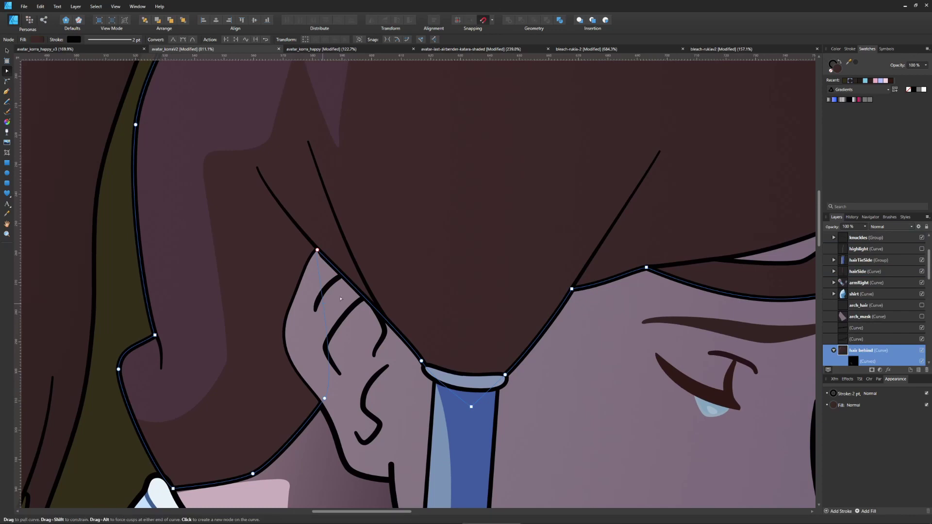
Isolate the mask curve nested in "hair behind" to examine its ear and fringe cutouts, and leave the isolated view
{"action": "left_click", "coordinate": [855, 363]}
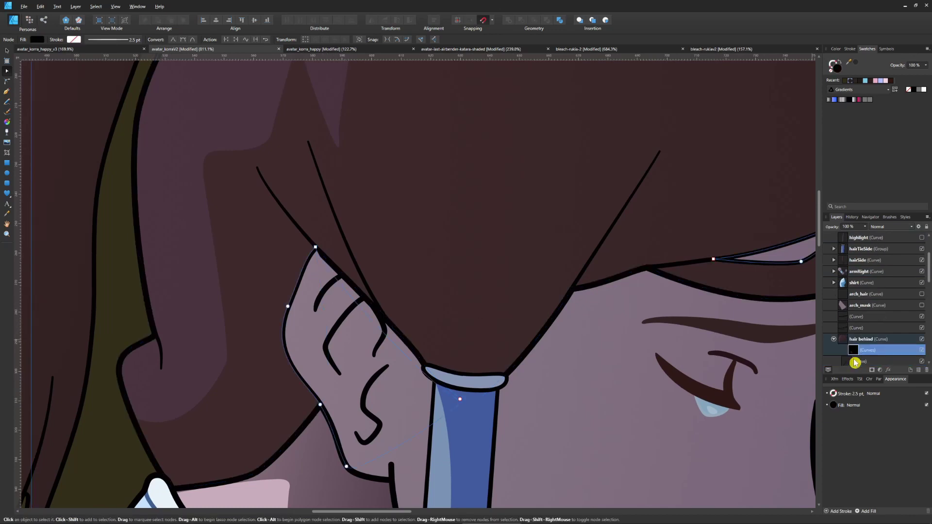
{"action": "left_click", "coordinate": [855, 363], "text": "alt"}
{"action": "left_click", "coordinate": [854, 340], "text": "alt"}
{"action": "scroll", "coordinate": [484, 312], "scroll_direction": "down", "scroll_amount": 3}
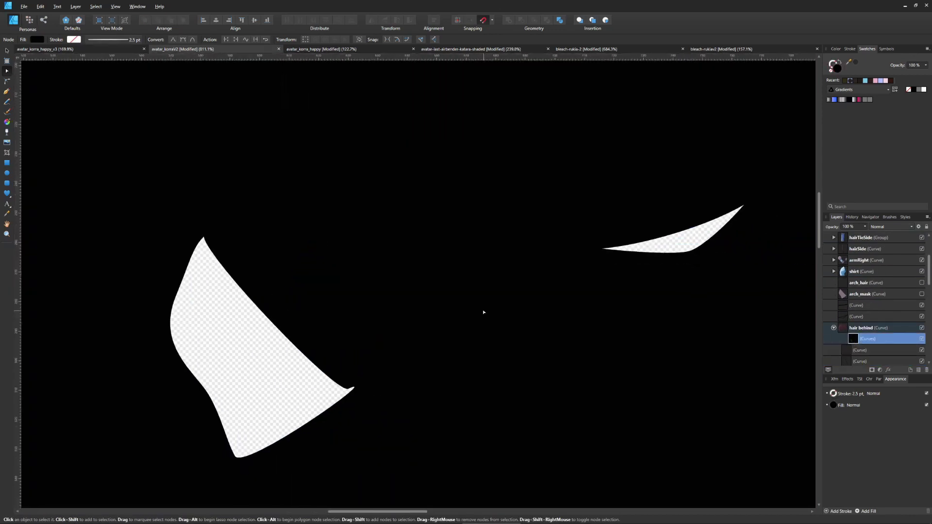
{"action": "mouse_move", "coordinate": [482, 310]}
{"action": "left_mouse_down"}
{"action": "mouse_move", "coordinate": [478, 279]}
{"action": "mouse_move", "coordinate": [465, 317]}
{"action": "left_mouse_up"}
{"action": "scroll", "coordinate": [471, 275], "scroll_direction": "down", "scroll_amount": 1}
{"action": "scroll", "coordinate": [352, 348], "scroll_direction": "up", "scroll_amount": 2}
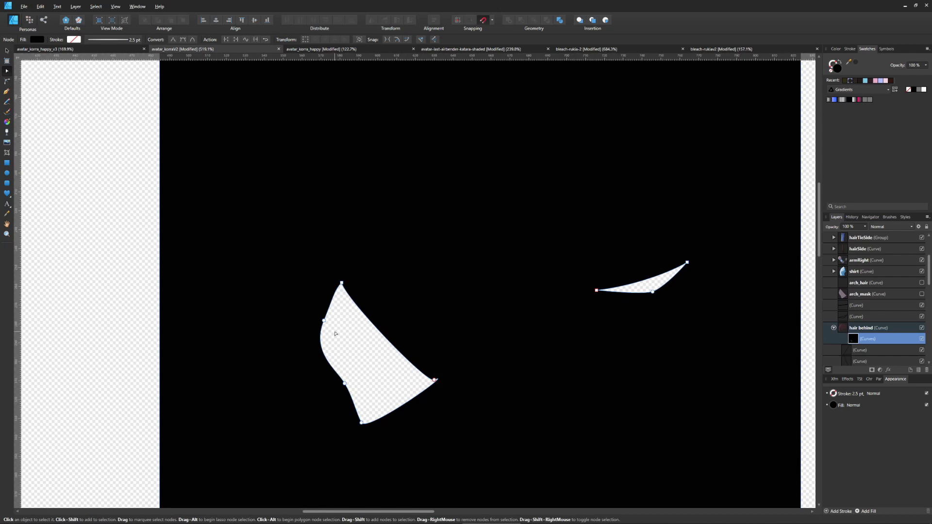
{"action": "left_click", "coordinate": [854, 340]}
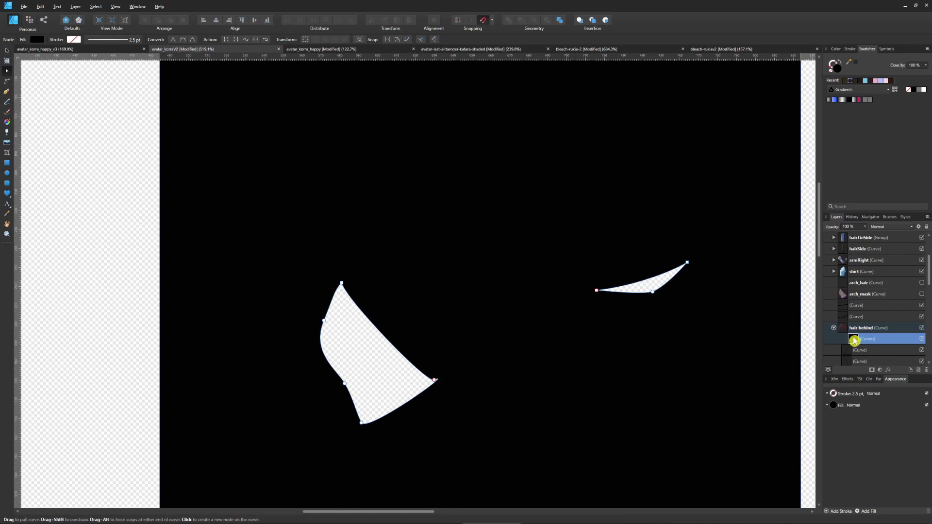
{"action": "key", "text": "Escape"}
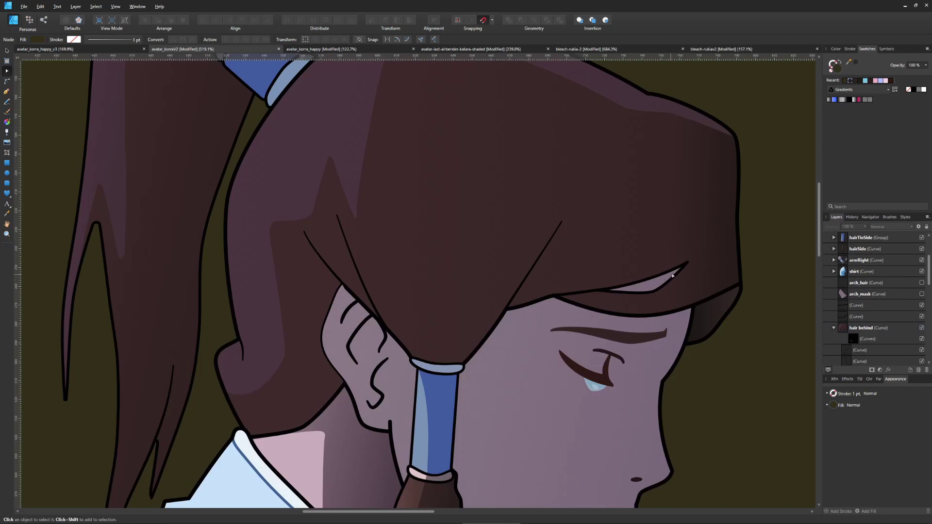
Select the face curve at the outer edge of the ear to examine its outline
{"action": "scroll", "coordinate": [541, 256], "scroll_direction": "down", "scroll_amount": 3}
{"action": "scroll", "coordinate": [418, 254], "scroll_direction": "up", "scroll_amount": 8}
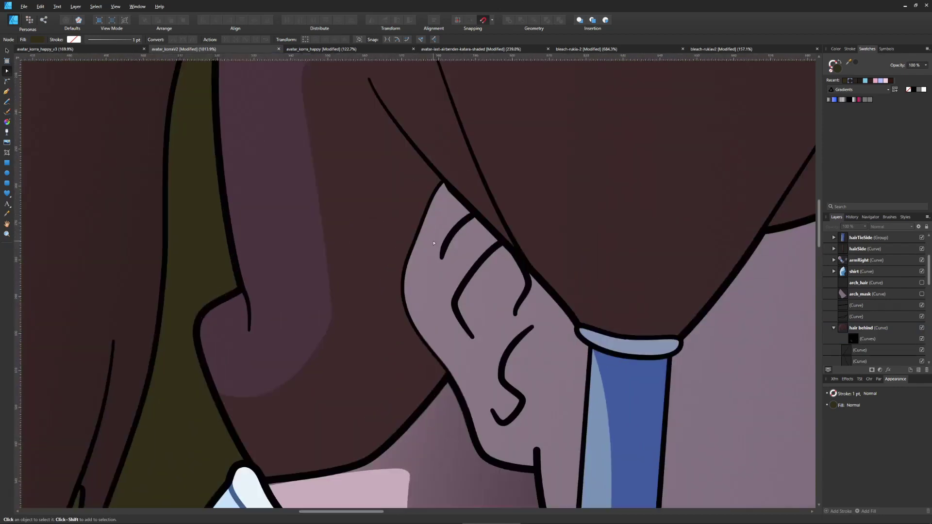
{"action": "scroll", "coordinate": [424, 255], "scroll_direction": "up", "scroll_amount": 1}
{"action": "left_click", "coordinate": [420, 252]}
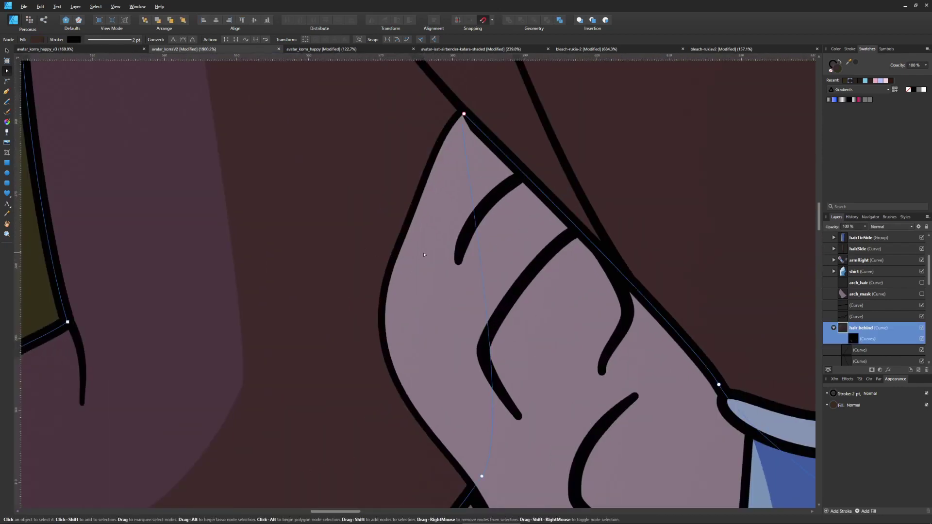
{"action": "left_click", "coordinate": [392, 250]}
{"action": "left_click", "coordinate": [394, 253]}
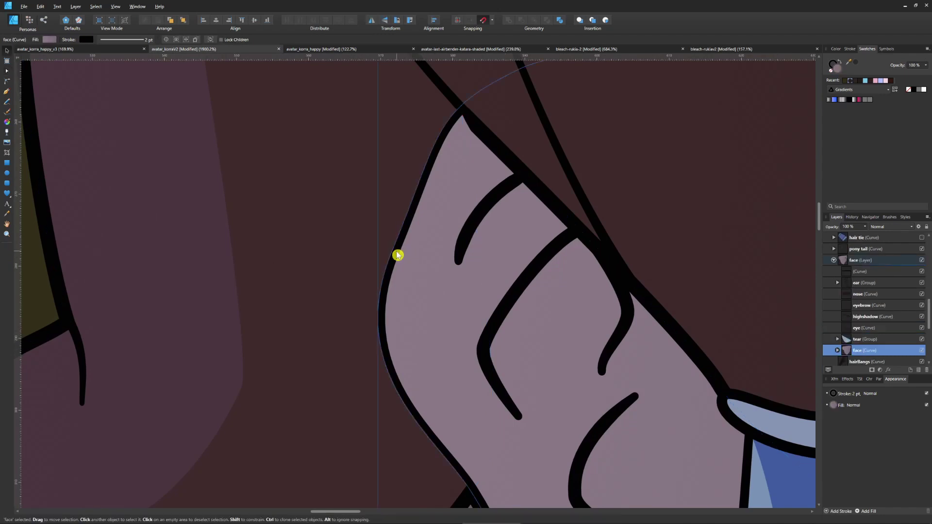
Select the "hair behind" curve, examine how its outline runs across the masked ear area, and clear the selection
{"action": "scroll", "coordinate": [394, 253], "scroll_direction": "up", "scroll_amount": 2}
{"action": "mouse_move", "coordinate": [391, 252]}
{"action": "left_mouse_down"}
{"action": "mouse_move", "coordinate": [377, 246]}
{"action": "mouse_move", "coordinate": [412, 263]}
{"action": "mouse_move", "coordinate": [387, 245]}
{"action": "left_mouse_up"}
{"action": "left_click", "coordinate": [387, 245]}
{"action": "scroll", "coordinate": [388, 252], "scroll_direction": "down", "scroll_amount": 4}
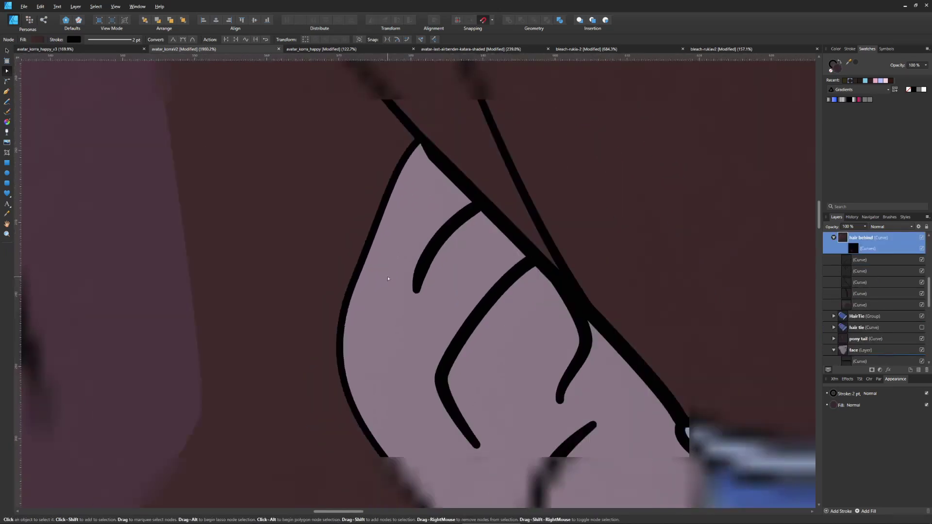
{"action": "scroll", "coordinate": [424, 360], "scroll_direction": "down", "scroll_amount": 1}
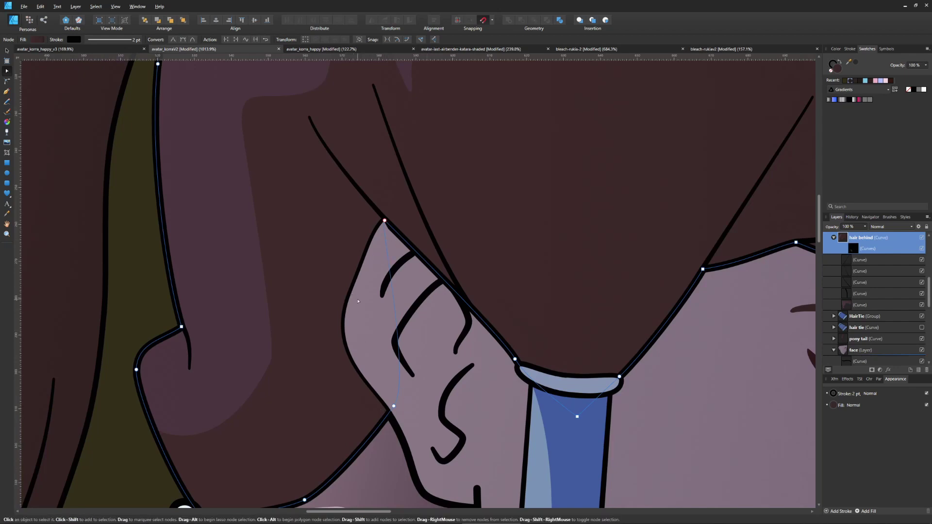
{"action": "scroll", "coordinate": [354, 294], "scroll_direction": "down", "scroll_amount": 2}
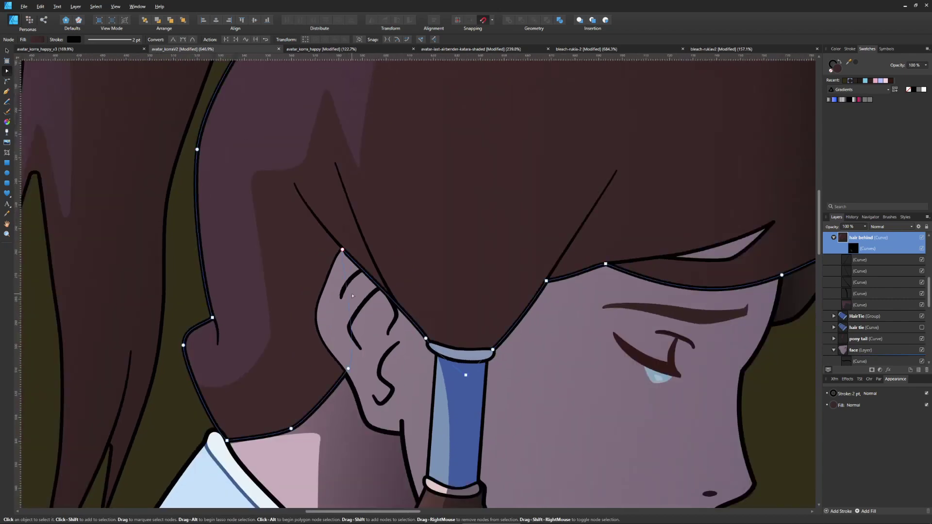
{"action": "scroll", "coordinate": [304, 293], "scroll_direction": "down", "scroll_amount": 1}
{"action": "left_click_drag", "start_coordinate": [287, 305], "coordinate": [248, 328]}
{"action": "scroll", "coordinate": [248, 327], "scroll_direction": "down", "scroll_amount": 1}
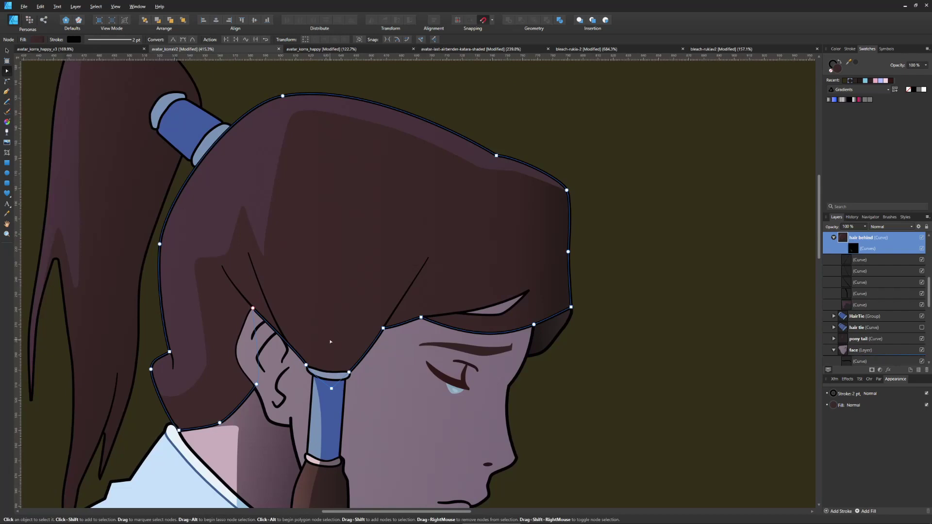
{"action": "key", "text": "ctrl+d"}
Switch to the avatar_korra_happy document and select the hair curve above the ear
{"action": "left_click", "coordinate": [339, 49]}
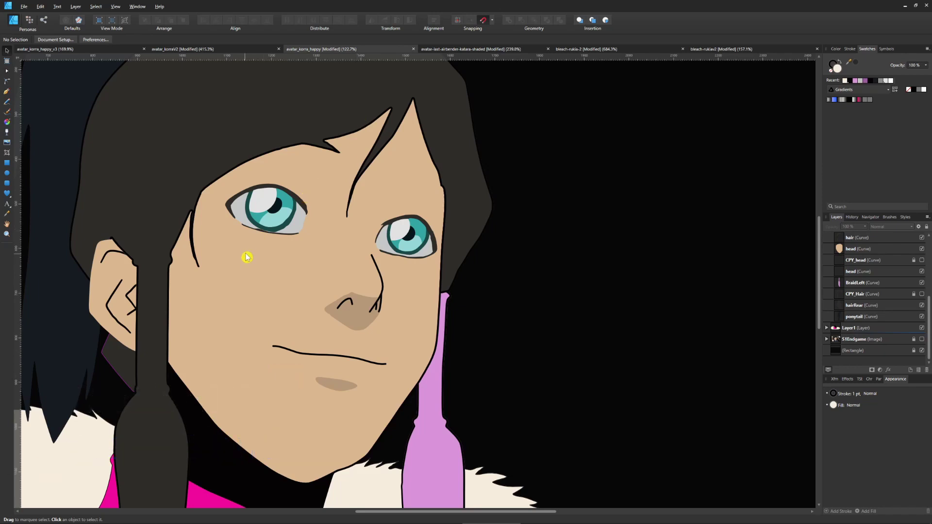
{"action": "left_click_drag", "start_coordinate": [248, 257], "coordinate": [403, 248]}
{"action": "scroll", "coordinate": [340, 249], "scroll_direction": "up", "scroll_amount": 3}
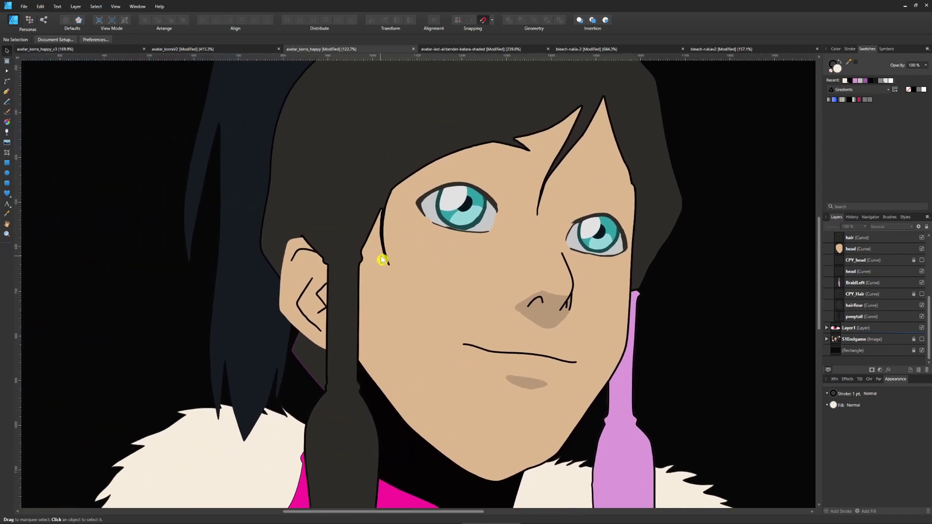
{"action": "scroll", "coordinate": [351, 248], "scroll_direction": "up", "scroll_amount": 1}
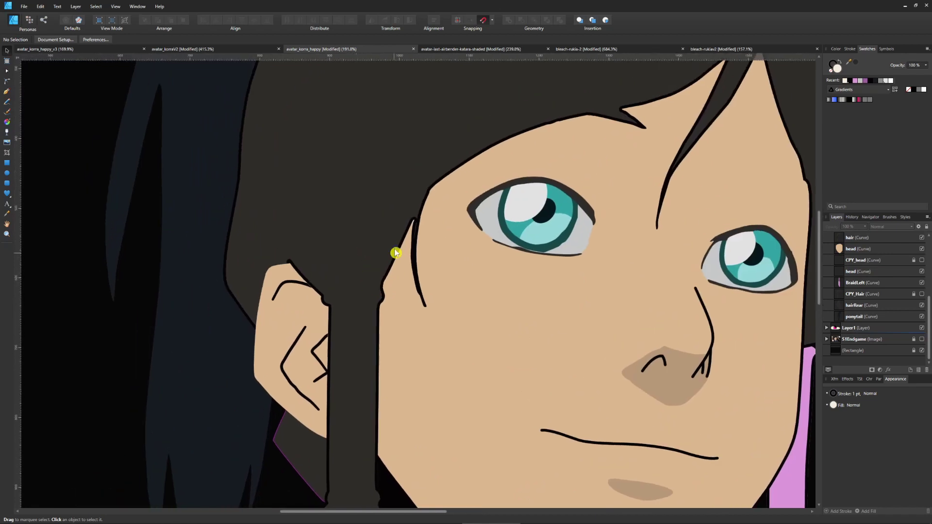
{"action": "left_click", "coordinate": [389, 170]}
{"action": "mouse_move", "coordinate": [382, 178]}
{"action": "left_mouse_down"}
{"action": "mouse_move", "coordinate": [341, 162]}
{"action": "mouse_move", "coordinate": [426, 152]}
{"action": "mouse_move", "coordinate": [370, 185]}
{"action": "left_mouse_up"}
{"action": "key", "text": "ctrl+z"}
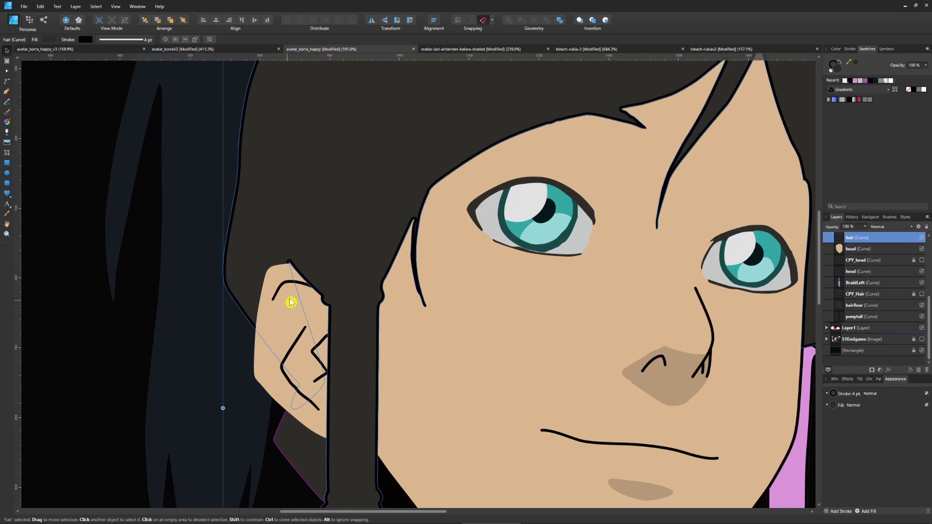
Hide the hair curve nested in the ear group to expose the whole ear, and select the main hair curve
{"action": "mouse_move", "coordinate": [268, 311]}
{"action": "left_mouse_down"}
{"action": "mouse_move", "coordinate": [231, 353]}
{"action": "mouse_move", "coordinate": [271, 313]}
{"action": "left_mouse_up"}
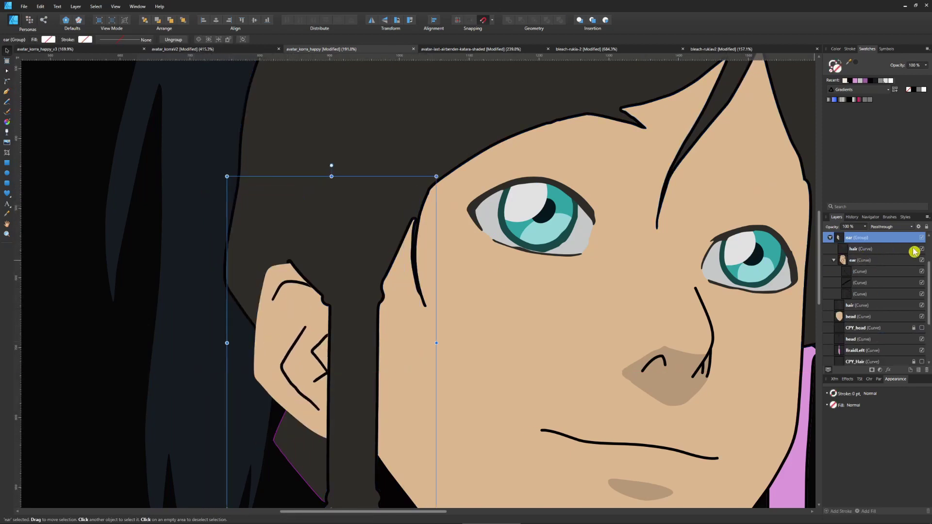
{"action": "scroll", "coordinate": [911, 253], "scroll_direction": "up", "scroll_amount": 3}
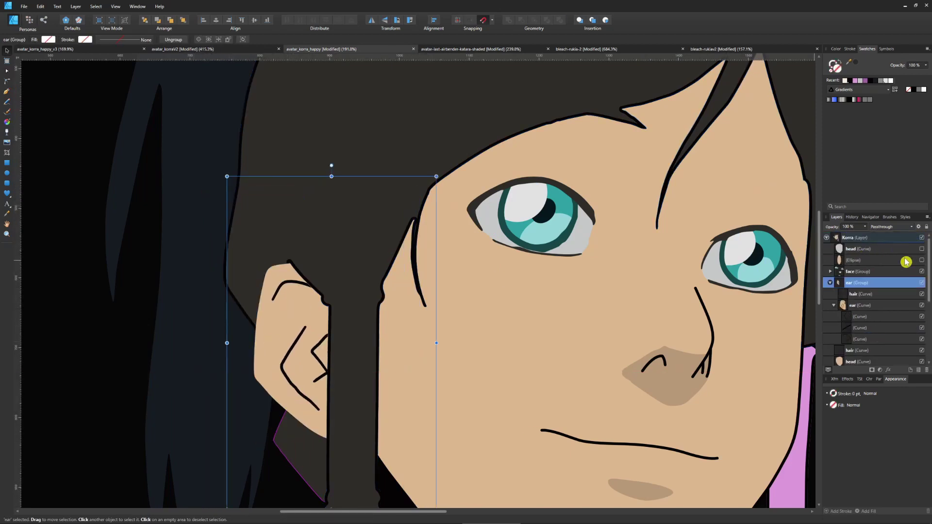
{"action": "left_click", "coordinate": [922, 294]}
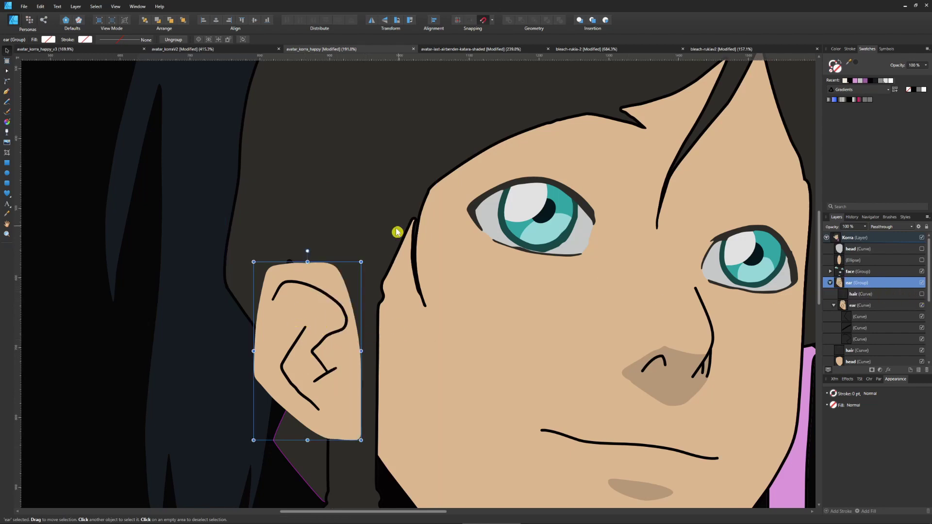
{"action": "left_click", "coordinate": [350, 468]}
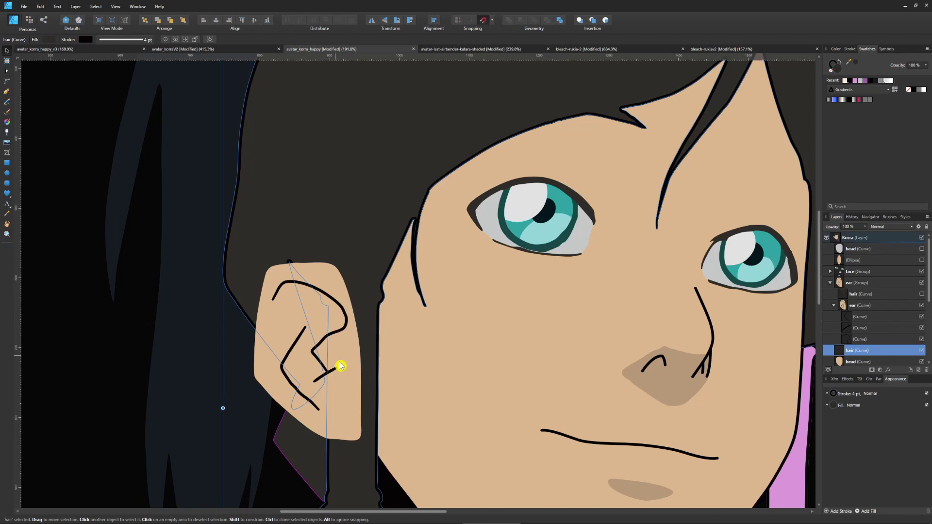
Show the hair curve nested in the ear group and set its blend mode to Erase
{"action": "left_click", "coordinate": [853, 295]}
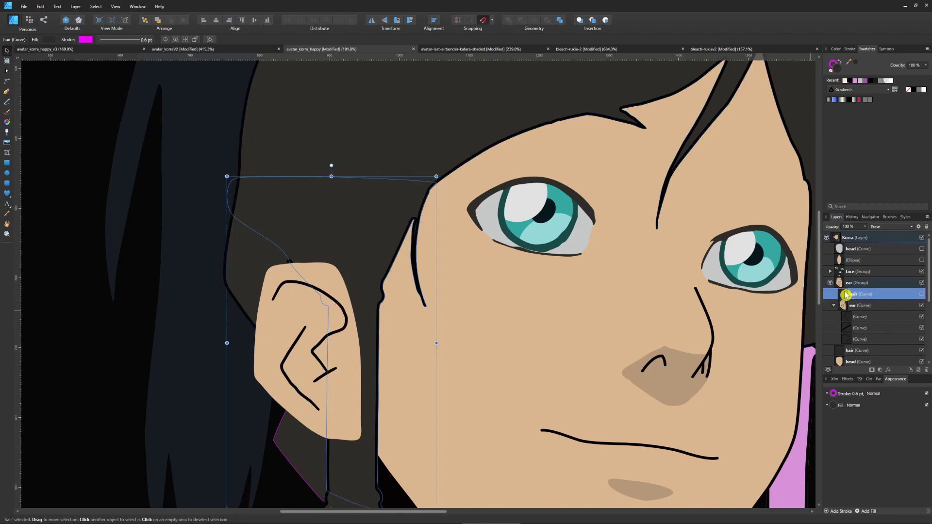
{"action": "left_click_drag", "start_coordinate": [928, 294], "coordinate": [922, 297]}
{"action": "left_click", "coordinate": [921, 296]}
{"action": "left_click", "coordinate": [882, 228]}
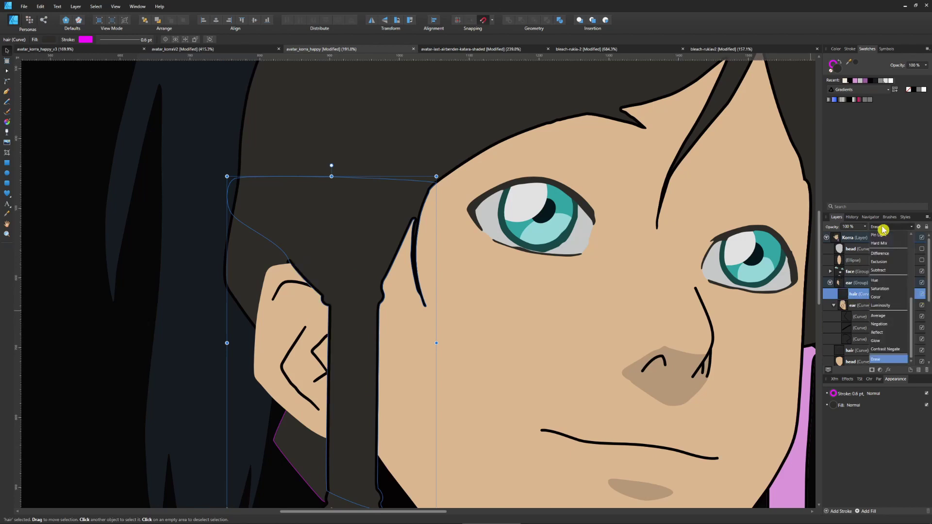
{"action": "left_click", "coordinate": [877, 359]}
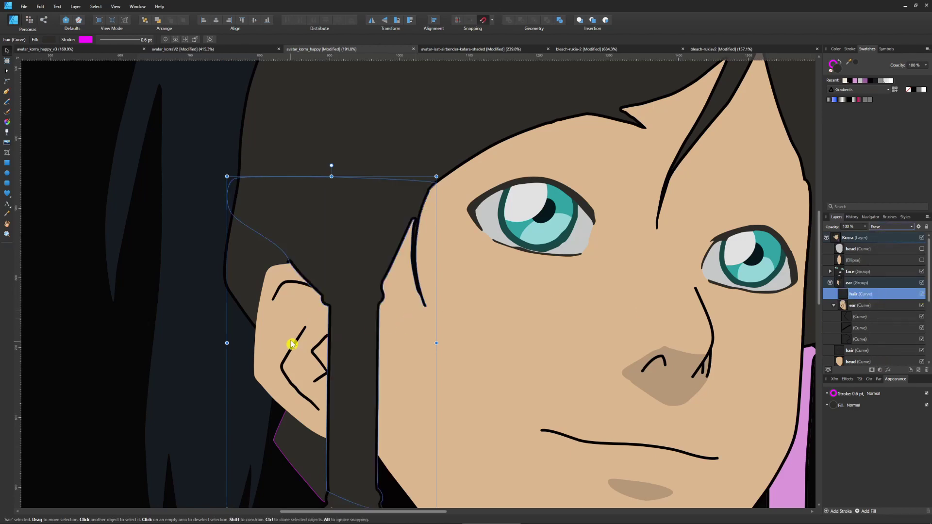
{"action": "mouse_move", "coordinate": [345, 313]}
{"action": "left_mouse_down"}
{"action": "mouse_move", "coordinate": [334, 339]}
{"action": "mouse_move", "coordinate": [340, 306]}
{"action": "mouse_move", "coordinate": [335, 341]}
{"action": "mouse_move", "coordinate": [389, 319]}
{"action": "mouse_move", "coordinate": [359, 312]}
{"action": "left_mouse_up"}
{"action": "key", "text": "ctrl+z"}
Select the main hair curve where it meets the far side of the face
{"action": "left_click_drag", "start_coordinate": [408, 328], "coordinate": [197, 352]}
{"action": "scroll", "coordinate": [433, 324], "scroll_direction": "down", "scroll_amount": 1}
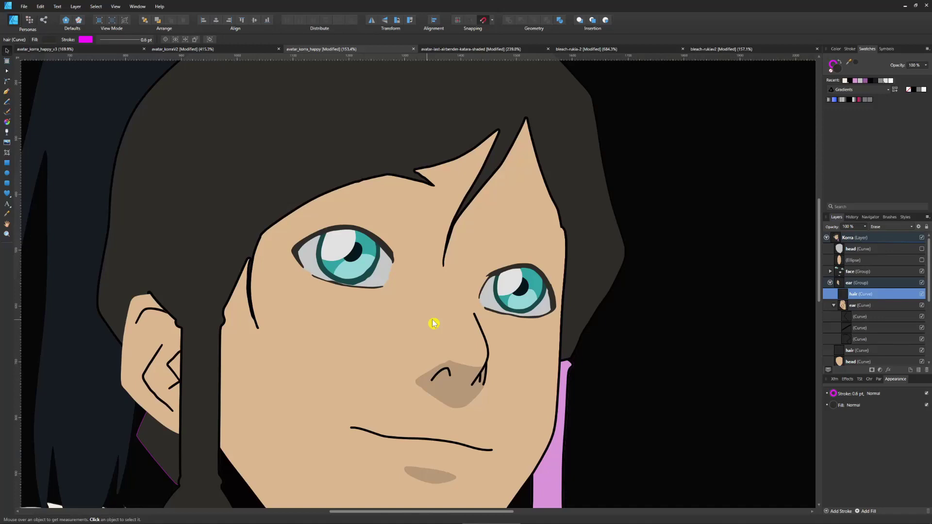
{"action": "left_click_drag", "start_coordinate": [450, 323], "coordinate": [323, 322]}
{"action": "left_click_drag", "start_coordinate": [447, 278], "coordinate": [407, 286]}
{"action": "scroll", "coordinate": [408, 286], "scroll_direction": "up", "scroll_amount": 3}
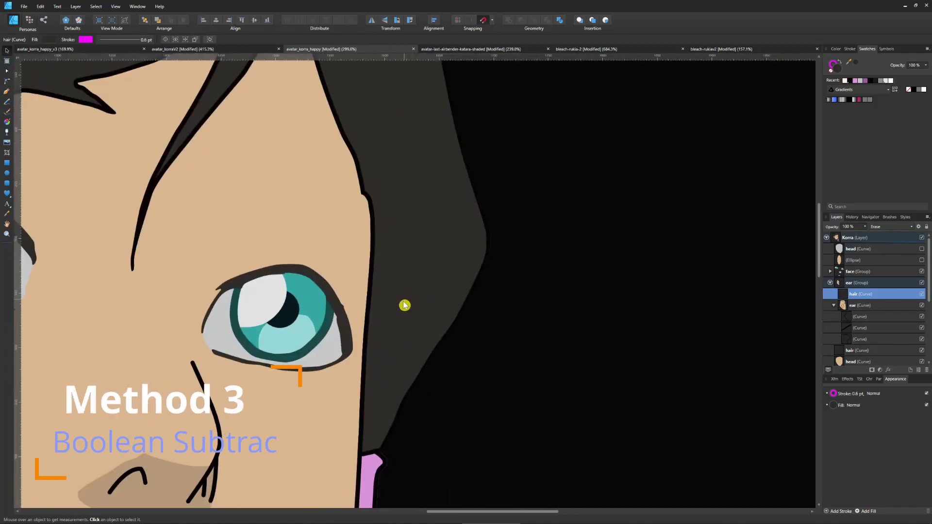
{"action": "scroll", "coordinate": [404, 305], "scroll_direction": "down", "scroll_amount": 3}
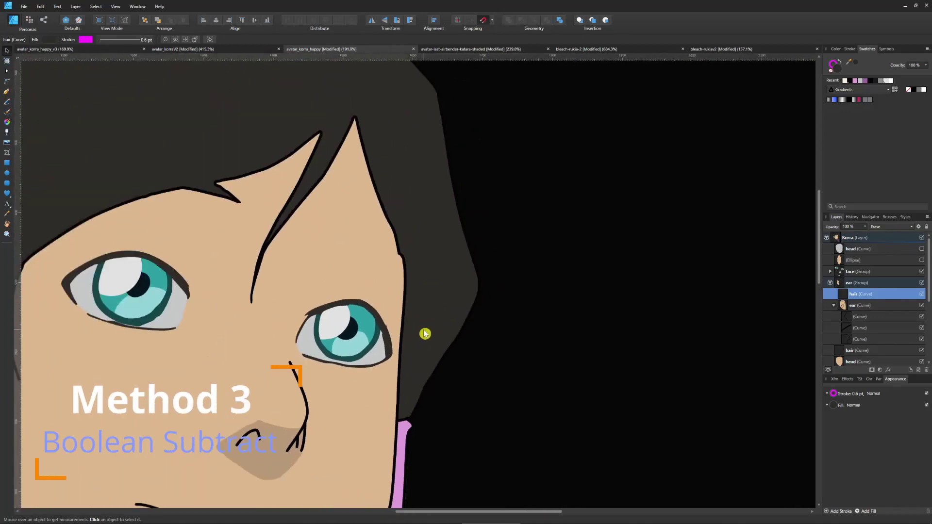
{"action": "scroll", "coordinate": [408, 284], "scroll_direction": "down", "scroll_amount": 1}
{"action": "left_click", "coordinate": [427, 272]}
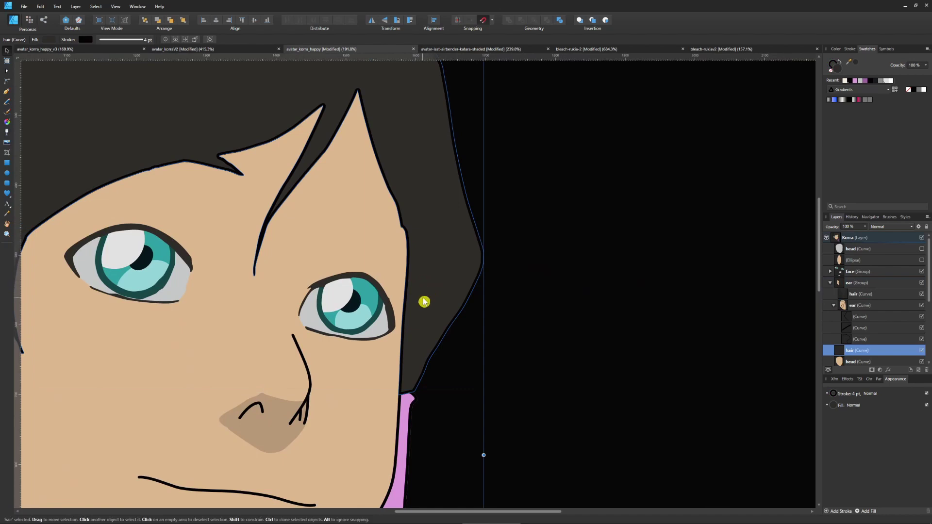
Select the head curve and open its nodes for editing along the far side of the face
{"action": "left_click", "coordinate": [390, 266]}
{"action": "scroll", "coordinate": [420, 294], "scroll_direction": "up", "scroll_amount": 2}
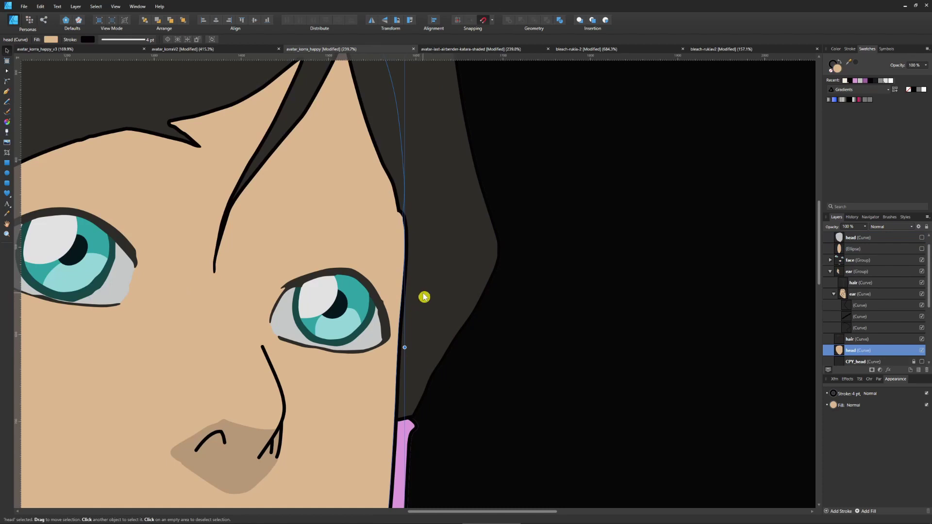
{"action": "scroll", "coordinate": [422, 310], "scroll_direction": "down", "scroll_amount": 2}
{"action": "scroll", "coordinate": [423, 312], "scroll_direction": "up", "scroll_amount": 2}
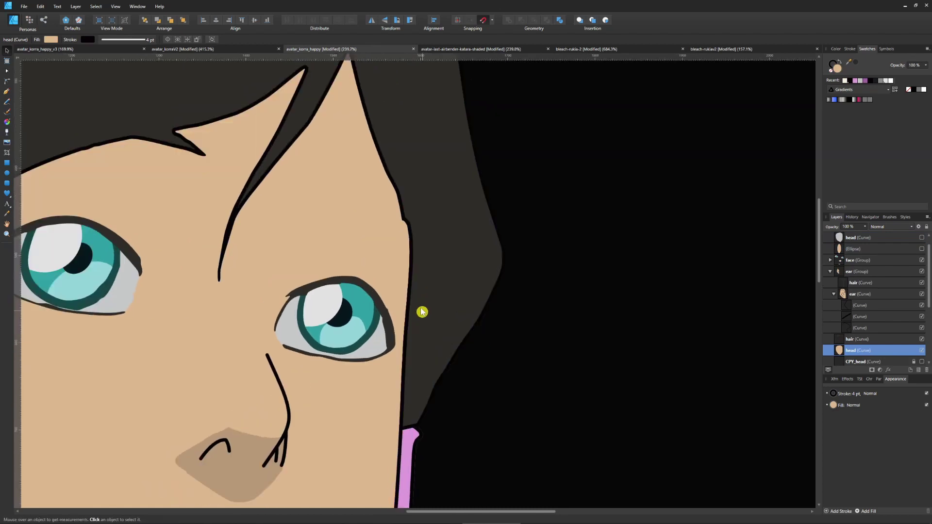
{"action": "double_click", "coordinate": [381, 265]}
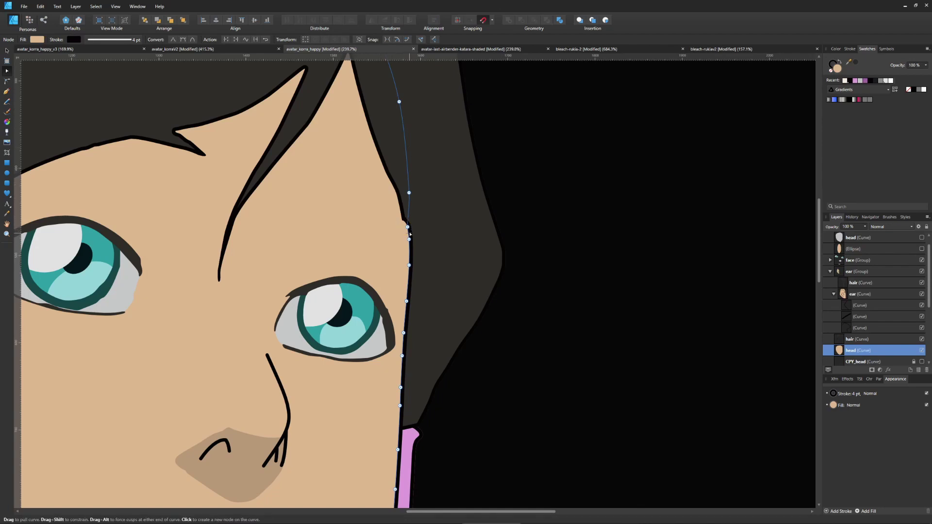
Bend the head curve's outline inward beside the far eye to test the overlap with the hair, and undo the change
{"action": "scroll", "coordinate": [415, 302], "scroll_direction": "down", "scroll_amount": 1}
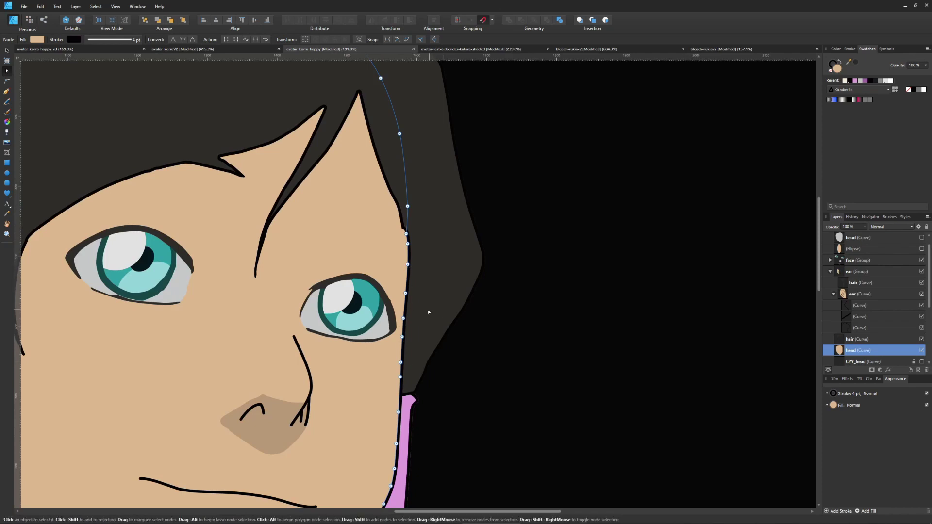
{"action": "scroll", "coordinate": [425, 314], "scroll_direction": "up", "scroll_amount": 1}
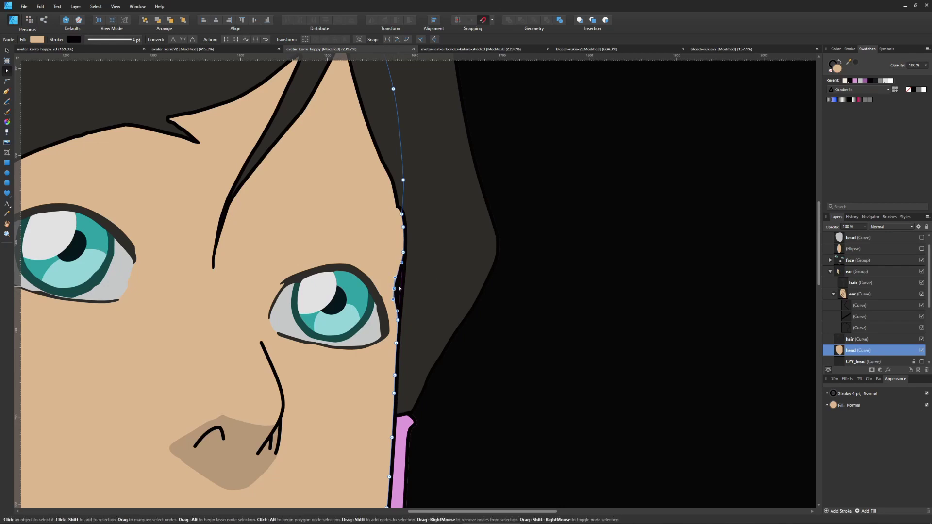
{"action": "scroll", "coordinate": [403, 291], "scroll_direction": "up", "scroll_amount": 2}
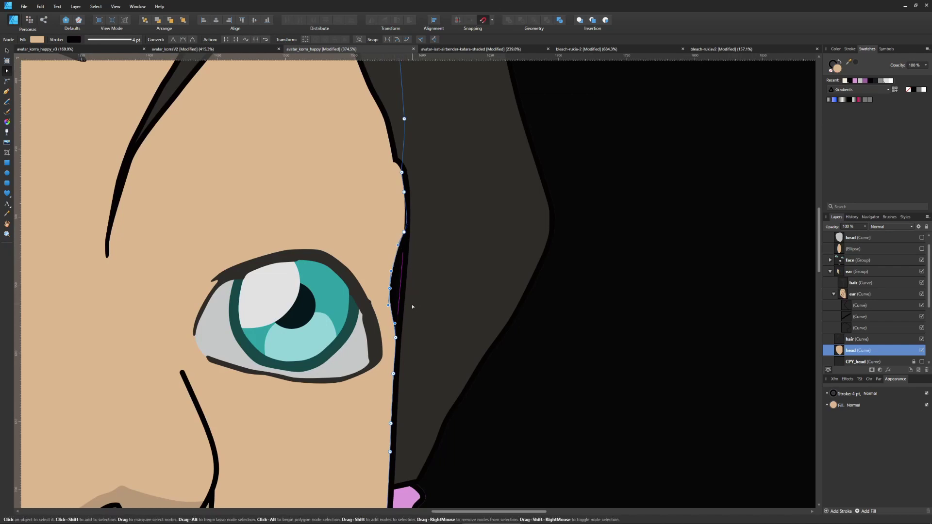
{"action": "scroll", "coordinate": [417, 311], "scroll_direction": "down", "scroll_amount": 2}
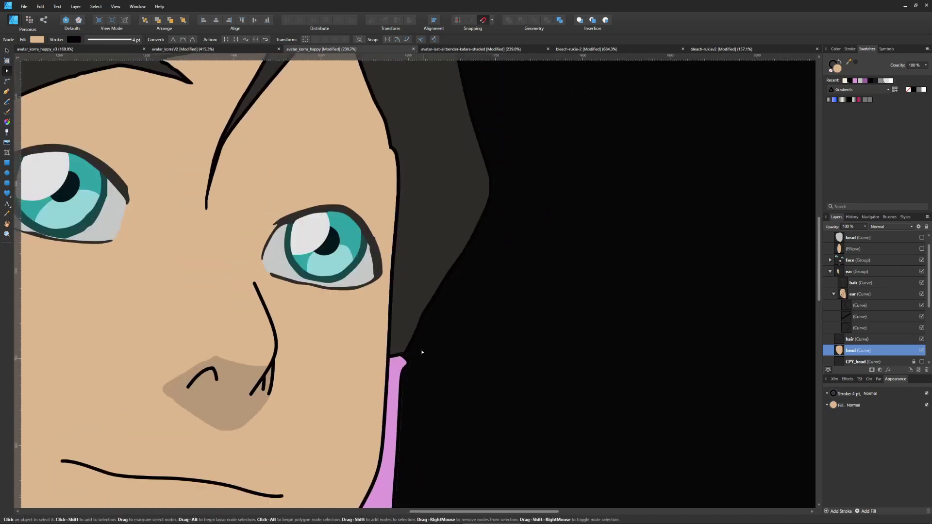
Leave node editing of the head and select the pink braid curve beside the far cheek
{"action": "left_click_drag", "start_coordinate": [422, 352], "coordinate": [412, 309]}
{"action": "key", "text": "v"}
{"action": "left_click_drag", "start_coordinate": [413, 399], "coordinate": [399, 275]}
{"action": "scroll", "coordinate": [399, 275], "scroll_direction": "down", "scroll_amount": 1}
{"action": "left_click_drag", "start_coordinate": [385, 335], "coordinate": [384, 277]}
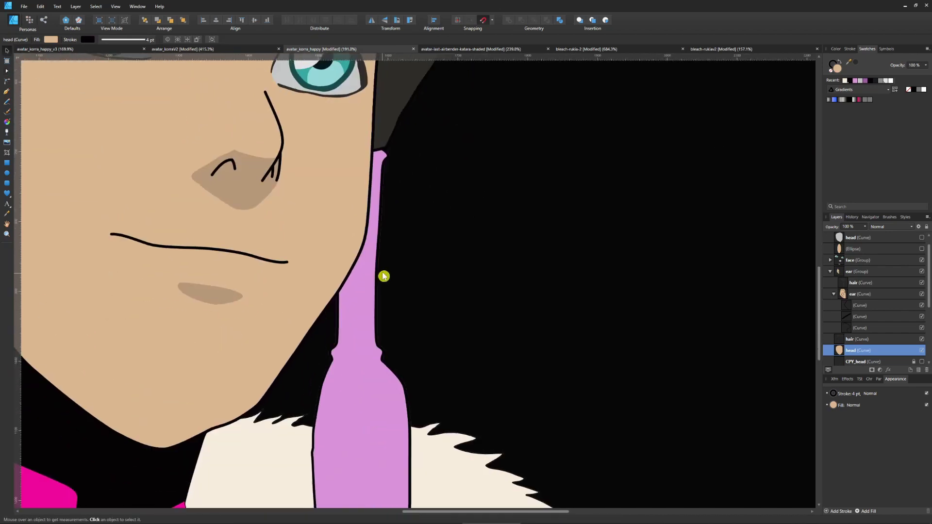
{"action": "scroll", "coordinate": [384, 277], "scroll_direction": "up", "scroll_amount": 1}
{"action": "left_click", "coordinate": [370, 313]}
{"action": "left_click_drag", "start_coordinate": [371, 313], "coordinate": [425, 358]}
{"action": "left_click_drag", "start_coordinate": [441, 265], "coordinate": [418, 265]}
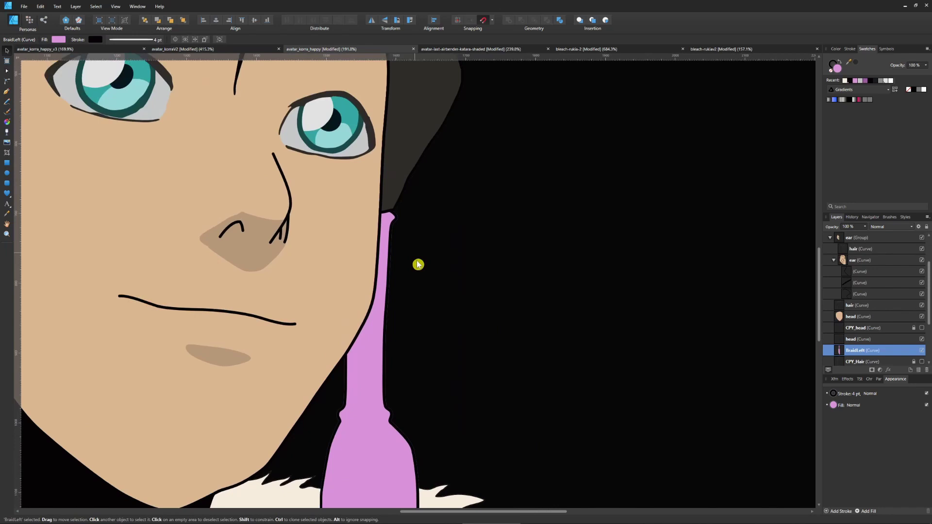
Examine where the upper end of the pink braid meets the hair and tucks behind the face
{"action": "scroll", "coordinate": [418, 265], "scroll_direction": "up", "scroll_amount": 4}
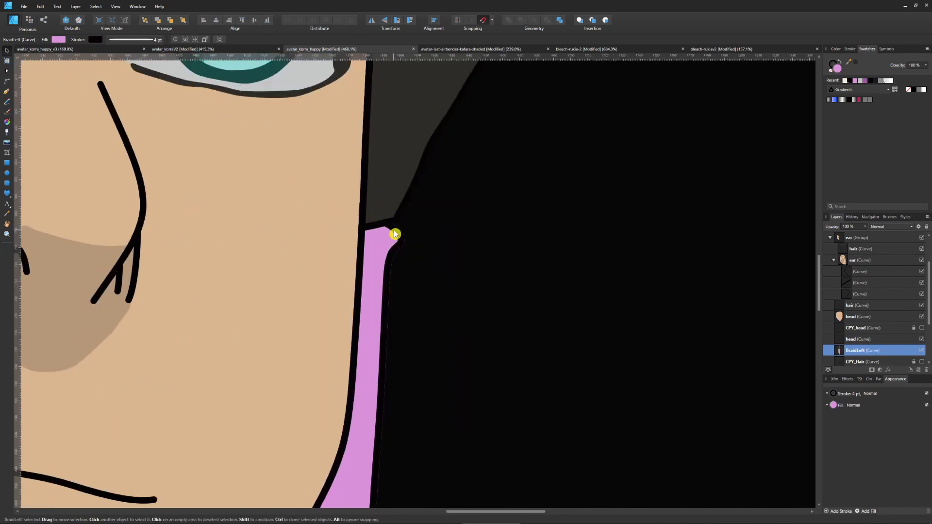
{"action": "left_click", "coordinate": [395, 235]}
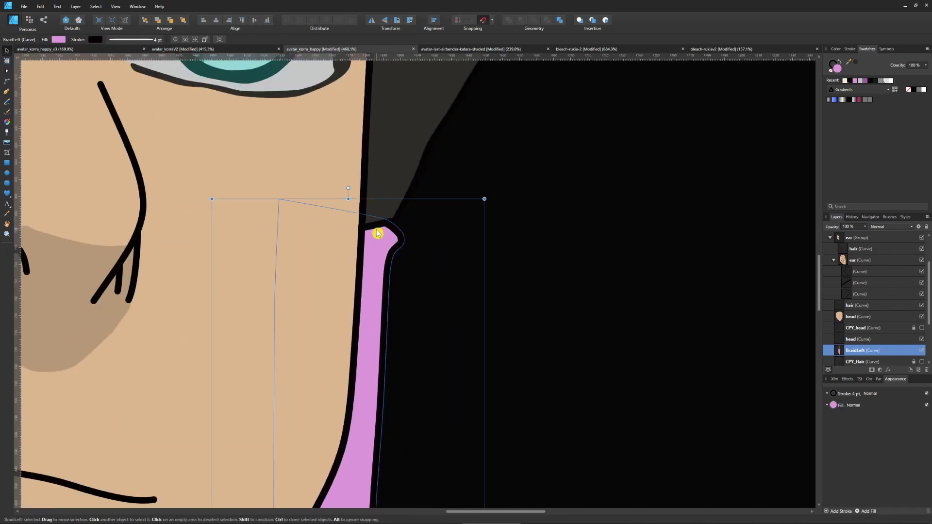
{"action": "scroll", "coordinate": [377, 233], "scroll_direction": "down", "scroll_amount": 3}
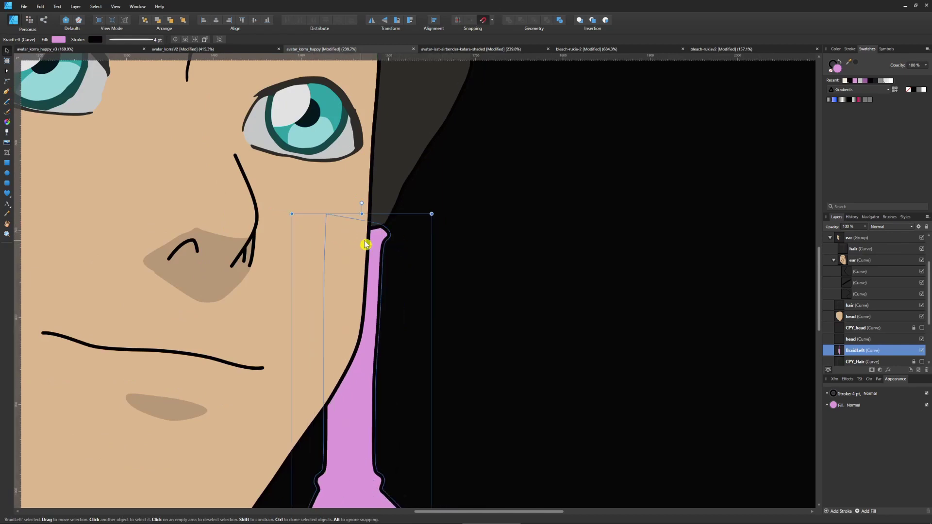
{"action": "scroll", "coordinate": [372, 355], "scroll_direction": "down", "scroll_amount": 3}
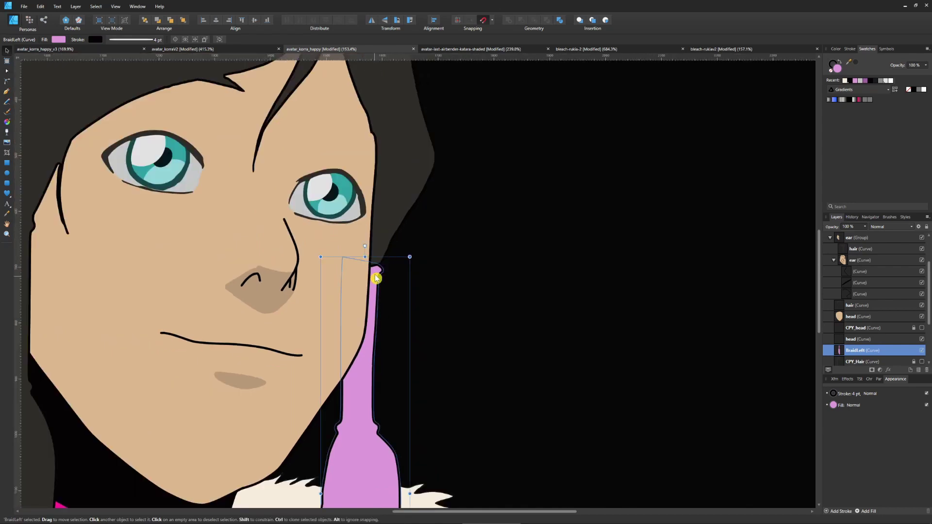
{"action": "scroll", "coordinate": [379, 273], "scroll_direction": "down", "scroll_amount": 1}
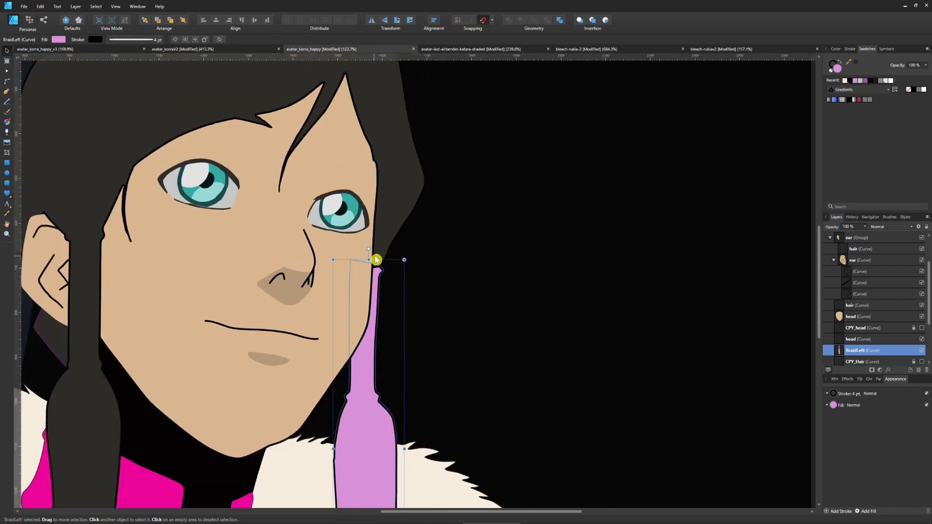
{"action": "scroll", "coordinate": [389, 254], "scroll_direction": "down", "scroll_amount": 1}
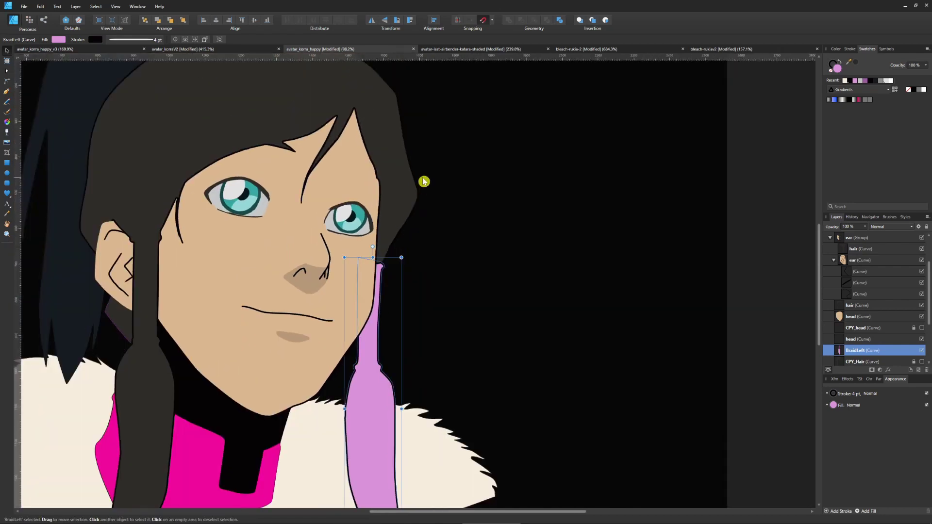
Switch to the avatar-last-airtender-katara-shaded drawing and select the face curve that includes the ear
{"action": "left_click", "coordinate": [438, 51]}
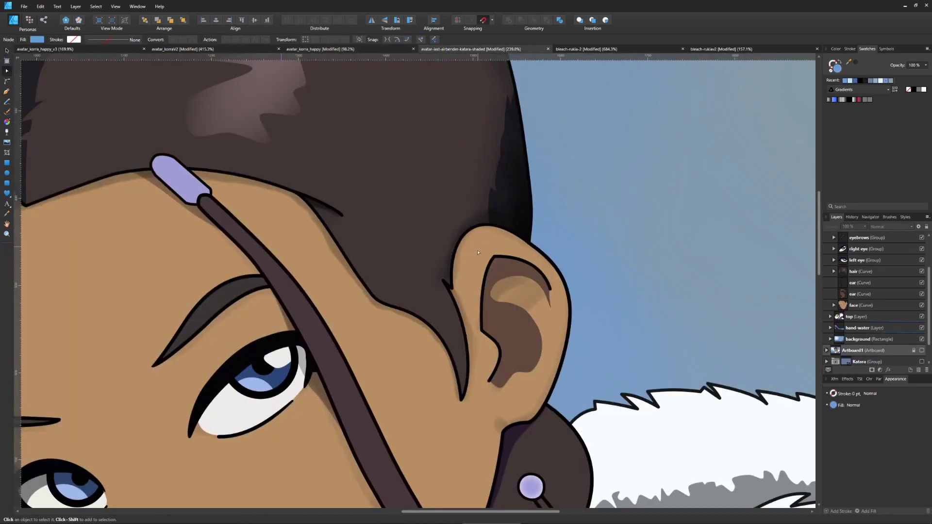
{"action": "left_click_drag", "start_coordinate": [474, 255], "coordinate": [399, 252]}
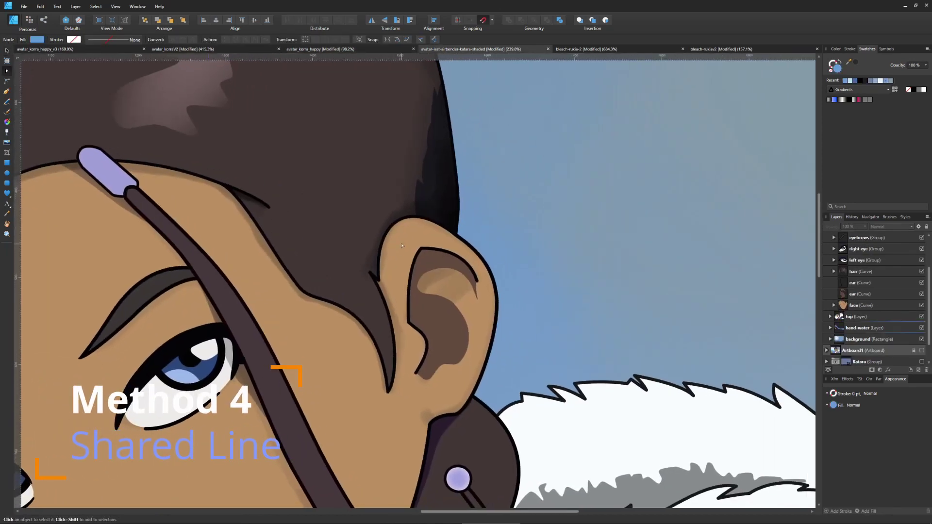
{"action": "left_click", "coordinate": [357, 338]}
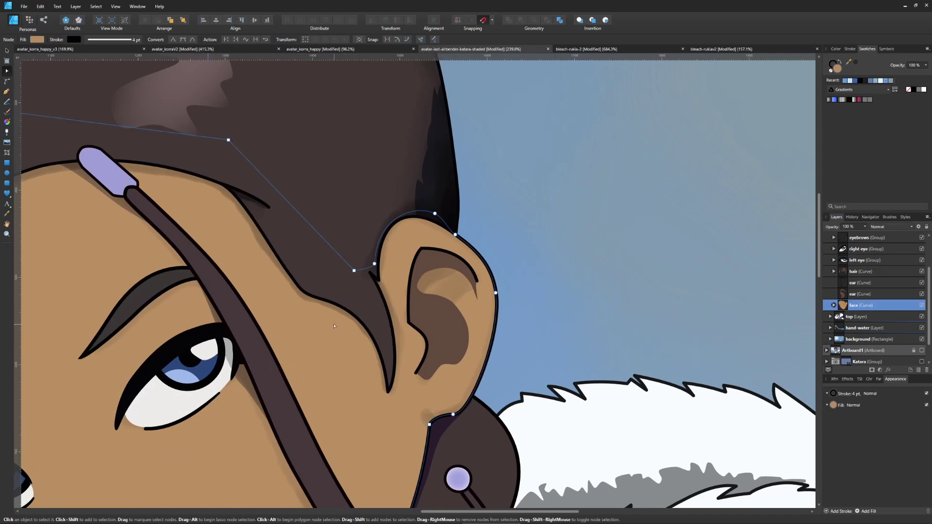
Move the face curve away from under the hair to expose its full outline, and undo the move
{"action": "key", "text": "v"}
{"action": "left_click_drag", "start_coordinate": [337, 333], "coordinate": [475, 391]}
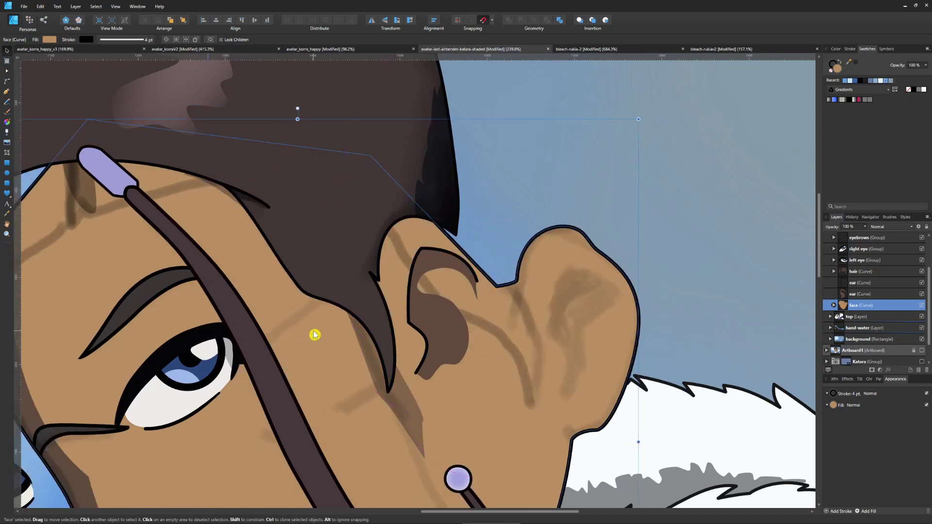
{"action": "key", "text": "ctrl+z"}
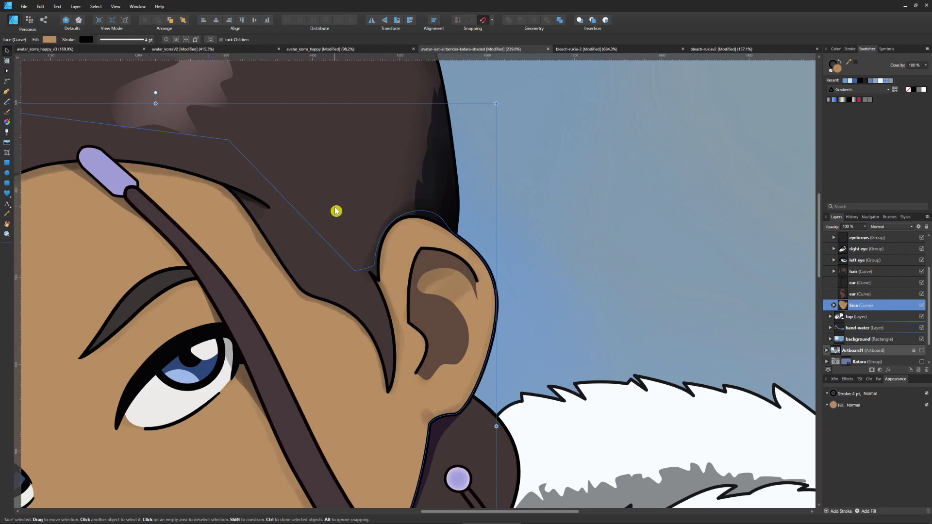
Select the hair curve and open its nodes for editing where it borders the top of the ear
{"action": "left_click", "coordinate": [336, 212]}
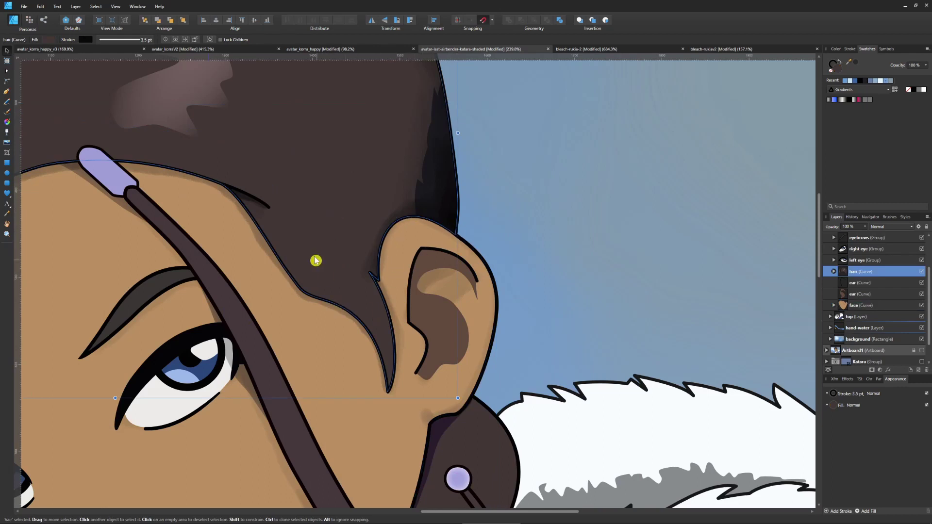
{"action": "key", "text": "a"}
{"action": "scroll", "coordinate": [383, 267], "scroll_direction": "up", "scroll_amount": 3}
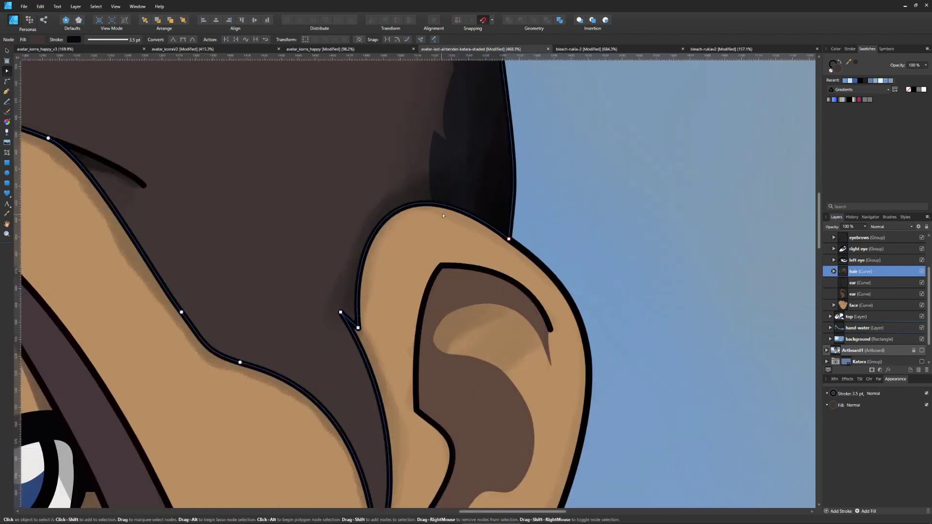
Try reshaping the hair edge above the ear by pulling its segment and its corner node upward, undoing each change
{"action": "left_click_drag", "start_coordinate": [391, 216], "coordinate": [373, 179]}
{"action": "key", "text": "ctrl+z"}
{"action": "left_click", "coordinate": [509, 237]}
{"action": "left_click_drag", "start_coordinate": [510, 236], "coordinate": [518, 208]}
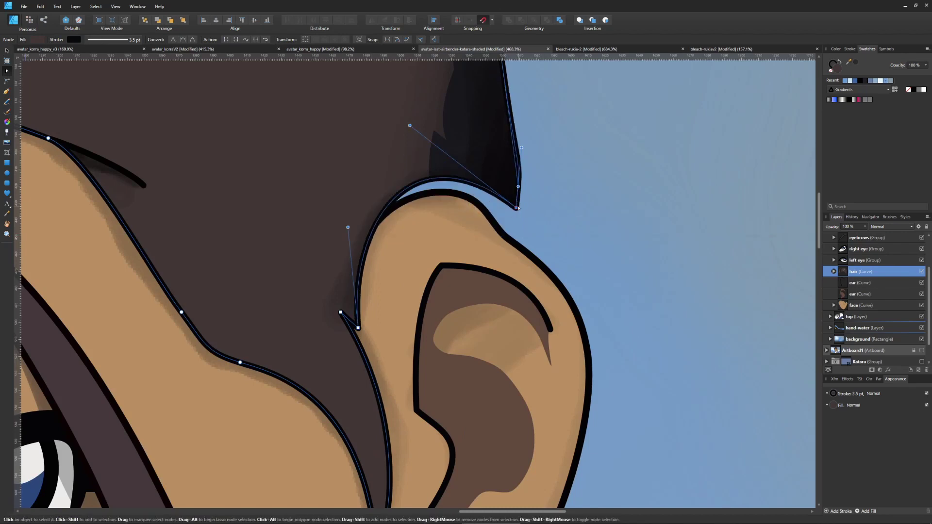
{"action": "key", "text": "ctrl+z"}
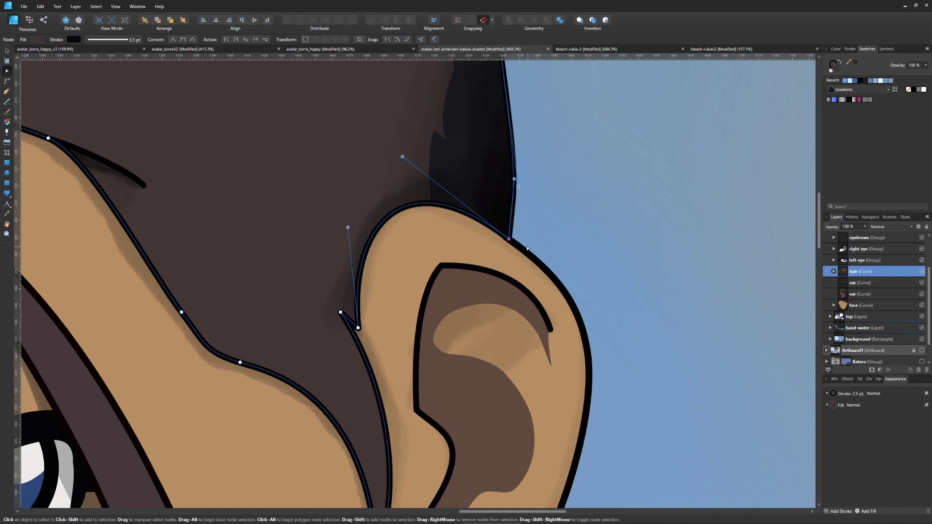
Deselect the hair curve and switch to the bleach-rukia-2 drawing
{"action": "scroll", "coordinate": [527, 248], "scroll_direction": "down", "scroll_amount": 2}
{"action": "key", "text": "Escape"}
{"action": "left_click_drag", "start_coordinate": [519, 246], "coordinate": [489, 248]}
{"action": "key", "text": "Escape"}
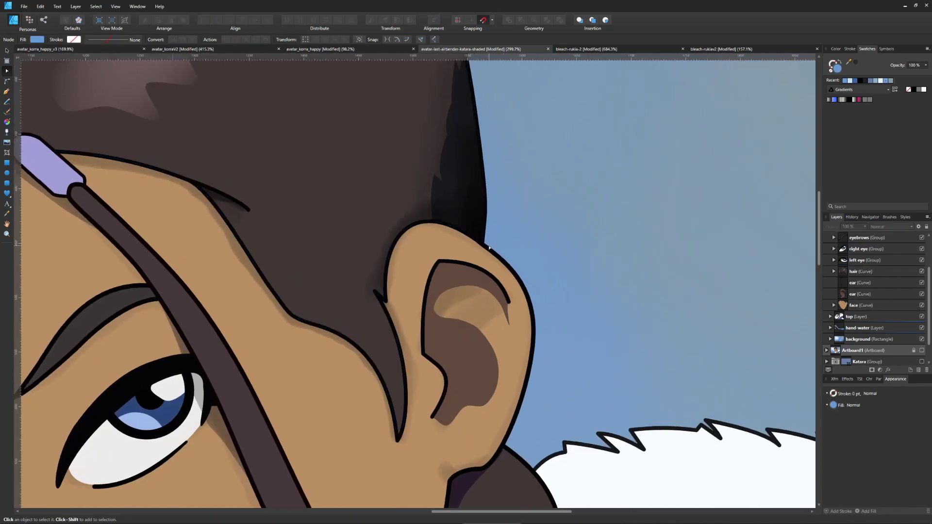
{"action": "scroll", "coordinate": [475, 277], "scroll_direction": "down", "scroll_amount": 3}
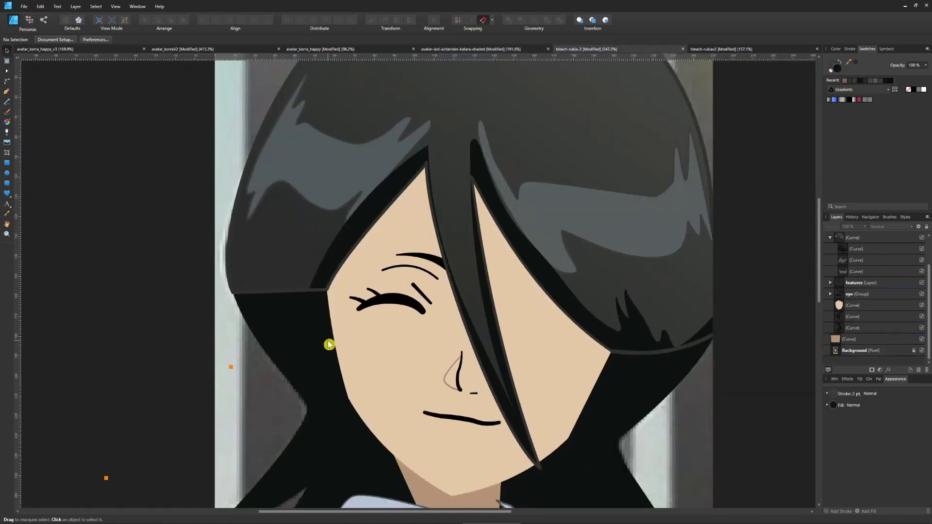
Select the large front hair curve framing the face and show its nodes
{"action": "scroll", "coordinate": [326, 343], "scroll_direction": "up", "scroll_amount": 3}
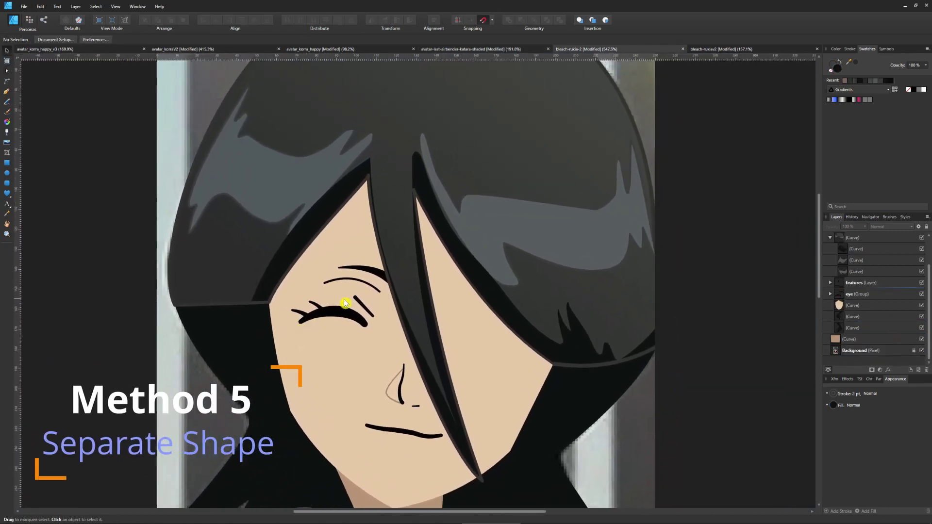
{"action": "left_click_drag", "start_coordinate": [360, 298], "coordinate": [434, 306]}
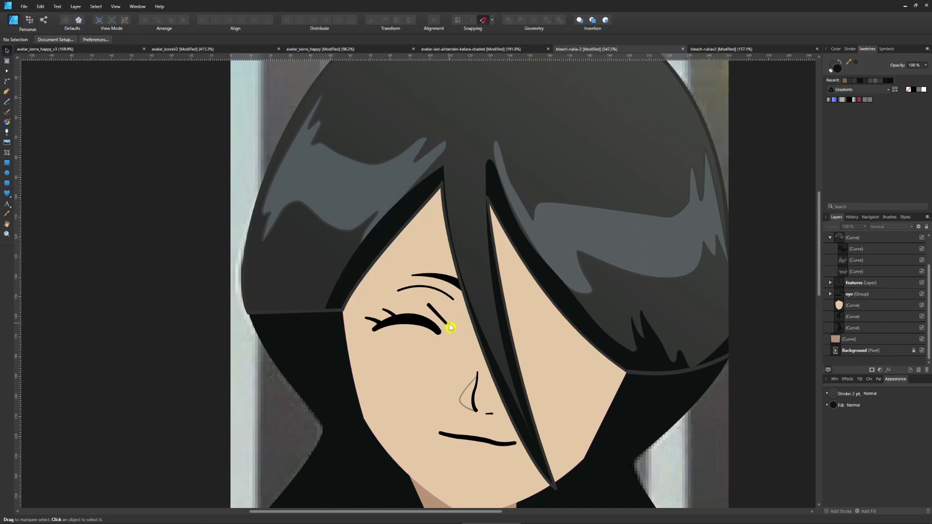
{"action": "left_click_drag", "start_coordinate": [378, 334], "coordinate": [416, 335]}
{"action": "scroll", "coordinate": [412, 334], "scroll_direction": "up", "scroll_amount": 1}
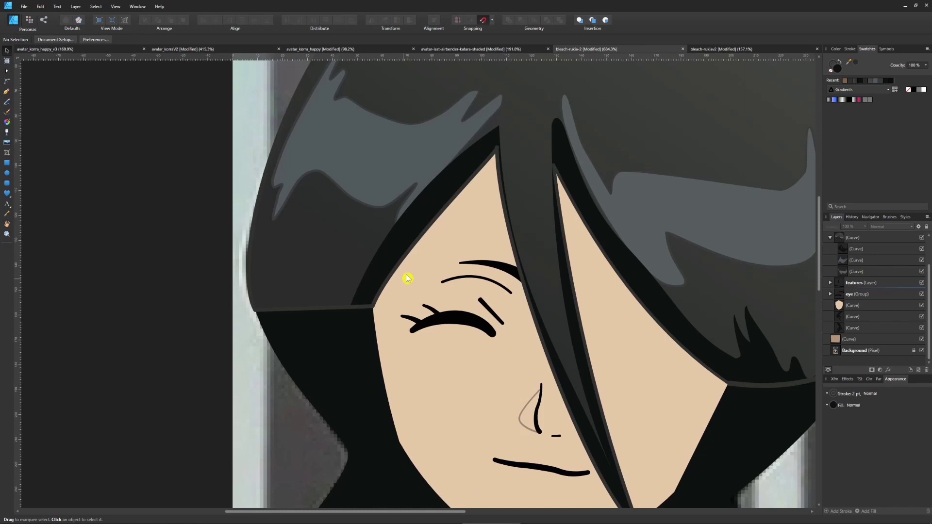
{"action": "scroll", "coordinate": [445, 183], "scroll_direction": "down", "scroll_amount": 1}
{"action": "left_click", "coordinate": [312, 281]}
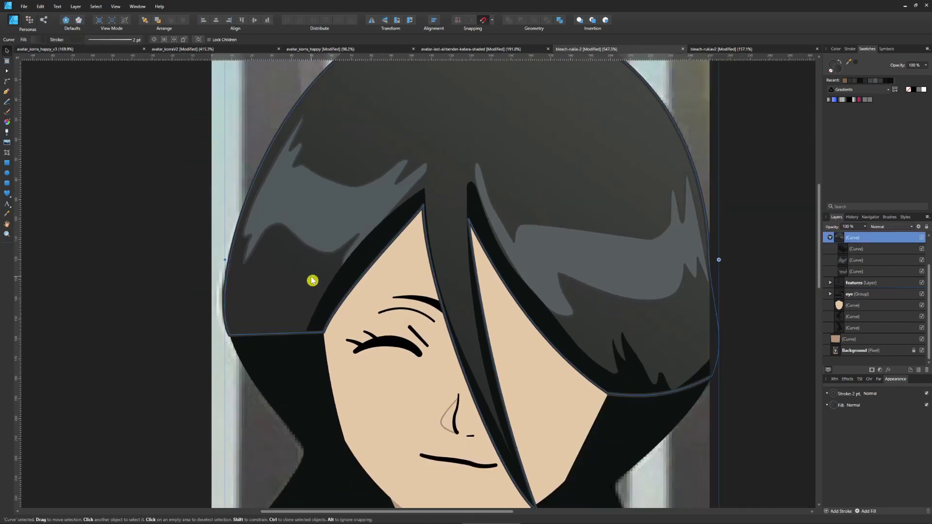
{"action": "key", "text": "a"}
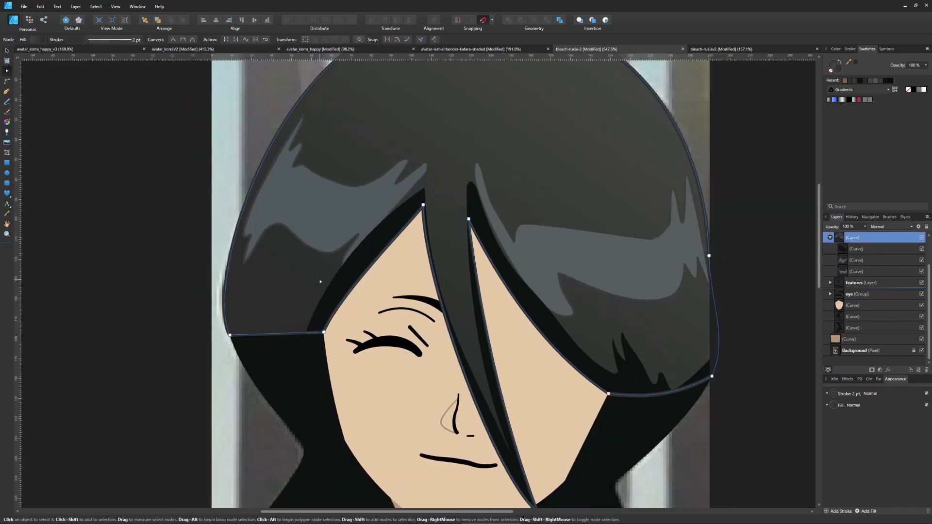
Move the front hair curve upward to uncover the shapes behind it, and undo the move
{"action": "key", "text": "v"}
{"action": "mouse_move", "coordinate": [310, 278]}
{"action": "left_mouse_down"}
{"action": "mouse_move", "coordinate": [325, 237]}
{"action": "mouse_move", "coordinate": [276, 272]}
{"action": "mouse_move", "coordinate": [291, 258]}
{"action": "mouse_move", "coordinate": [307, 277]}
{"action": "left_mouse_up"}
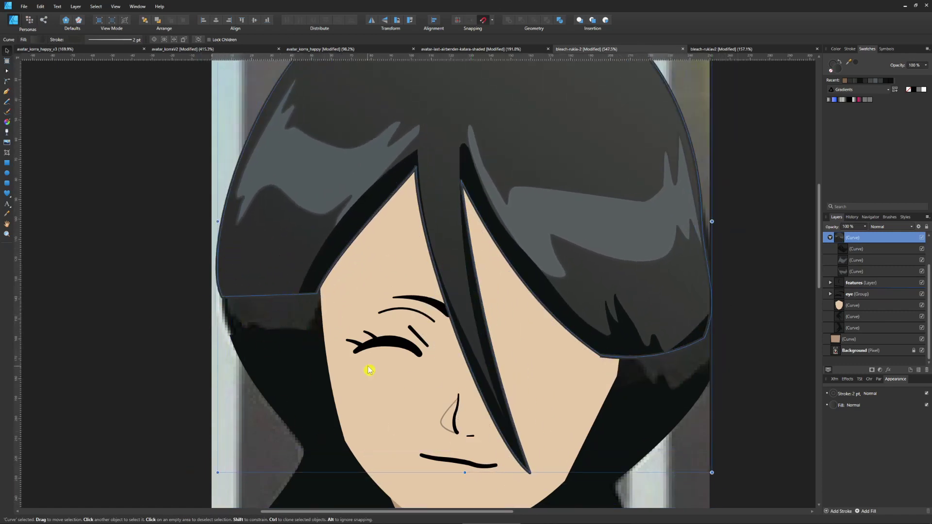
{"action": "key", "text": "ctrl+z"}
Select the dark back hair shape beside the cheek, move it down away from the front hair, and restore its position
{"action": "scroll", "coordinate": [289, 341], "scroll_direction": "up", "scroll_amount": 2}
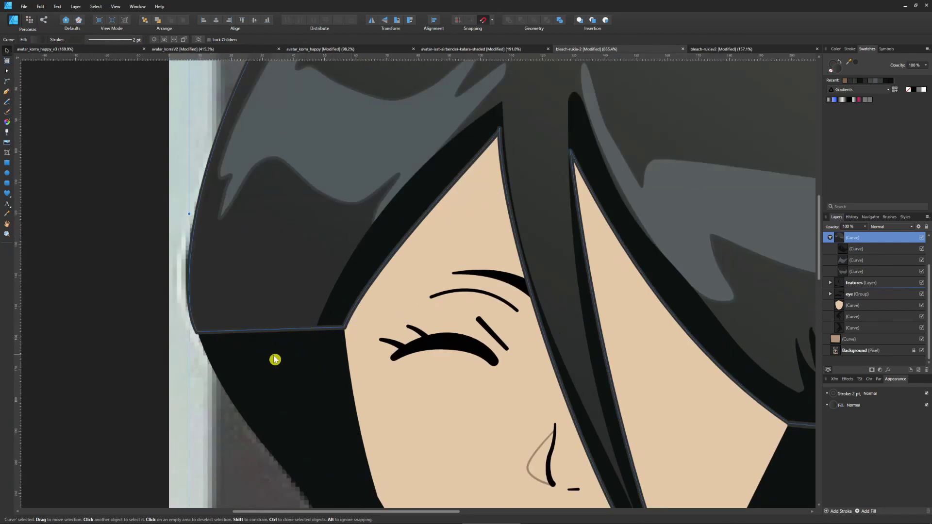
{"action": "left_click", "coordinate": [295, 364]}
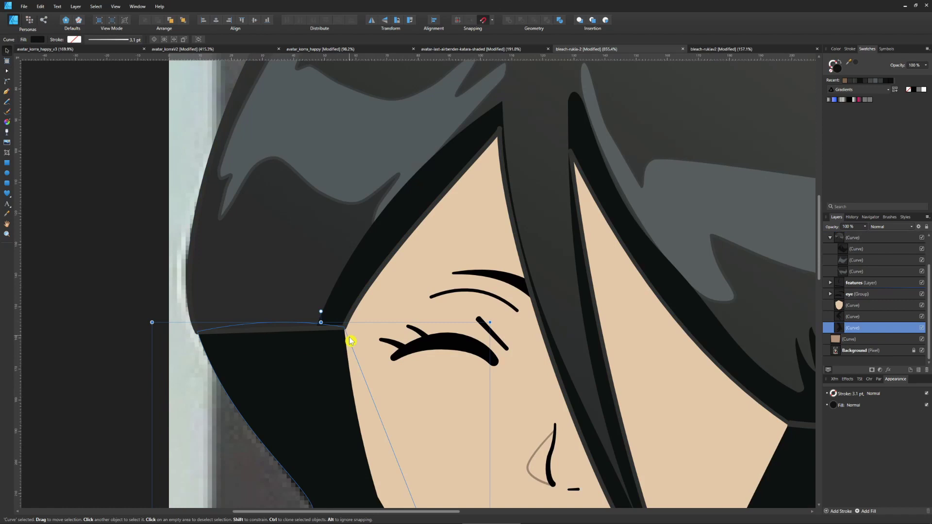
{"action": "scroll", "coordinate": [350, 342], "scroll_direction": "down", "scroll_amount": 3}
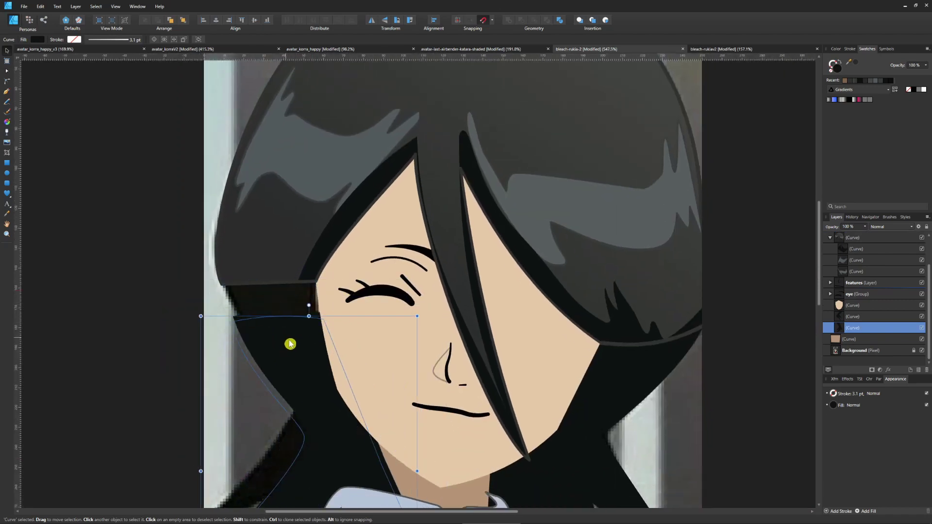
{"action": "scroll", "coordinate": [286, 308], "scroll_direction": "up", "scroll_amount": 3}
{"action": "left_click_drag", "start_coordinate": [288, 301], "coordinate": [291, 335]}
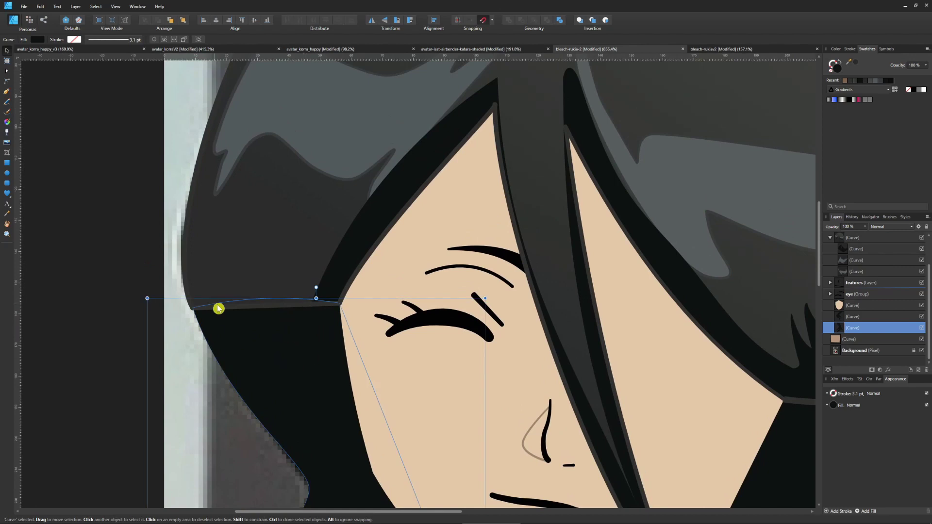
Select the front hair curve again and remove its stroke
{"action": "left_click", "coordinate": [243, 268]}
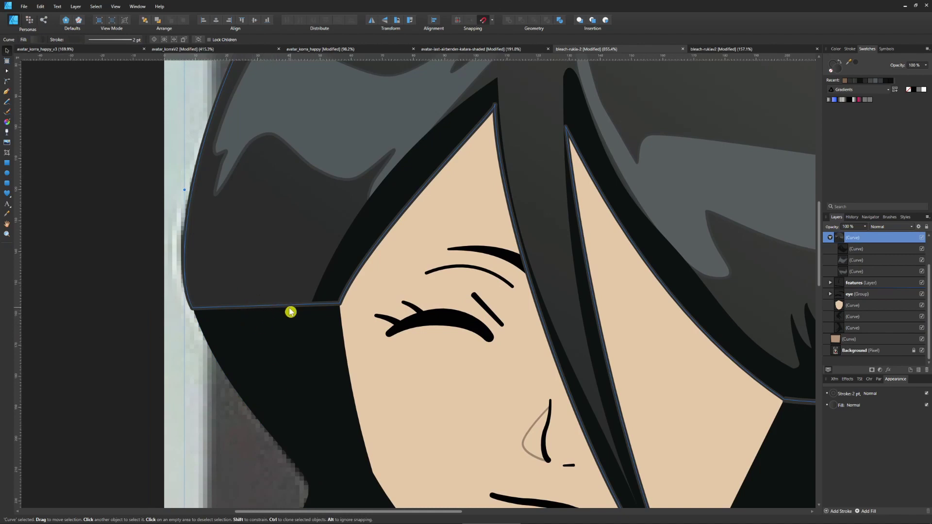
{"action": "left_click", "coordinate": [834, 72]}
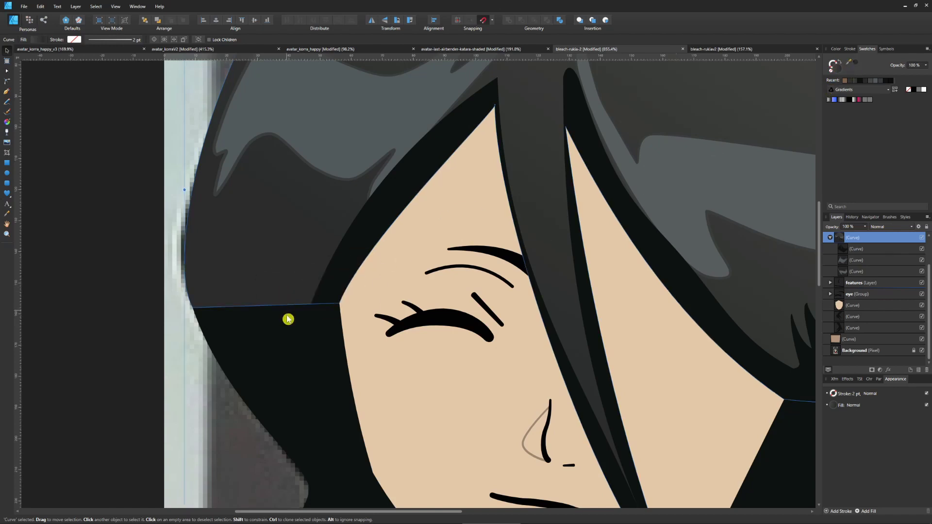
Fill the black back hair shape beside the cheek with the dark grey of the front hair, and deselect it
{"action": "left_click", "coordinate": [285, 345]}
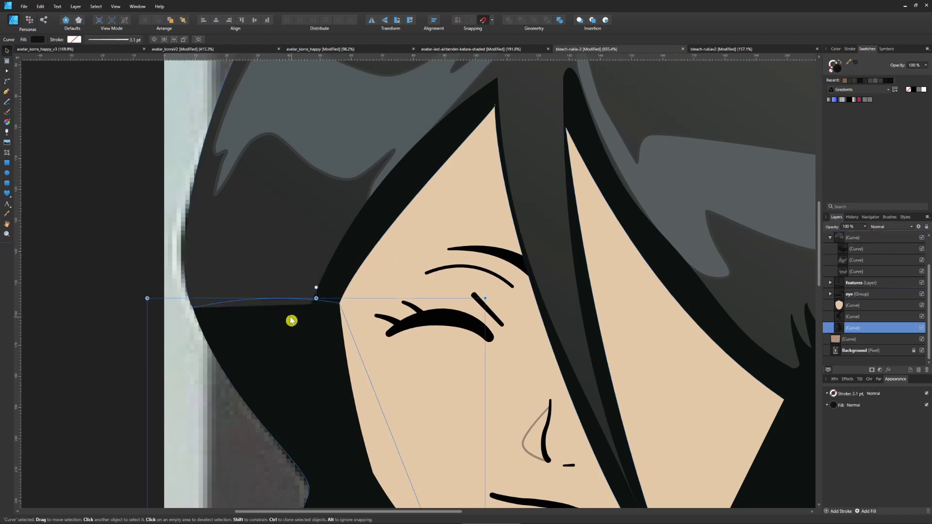
{"action": "left_click", "coordinate": [856, 64]}
{"action": "key", "text": "ctrl+d"}
{"action": "left_click_drag", "start_coordinate": [330, 324], "coordinate": [285, 338]}
{"action": "scroll", "coordinate": [284, 338], "scroll_direction": "down", "scroll_amount": 2}
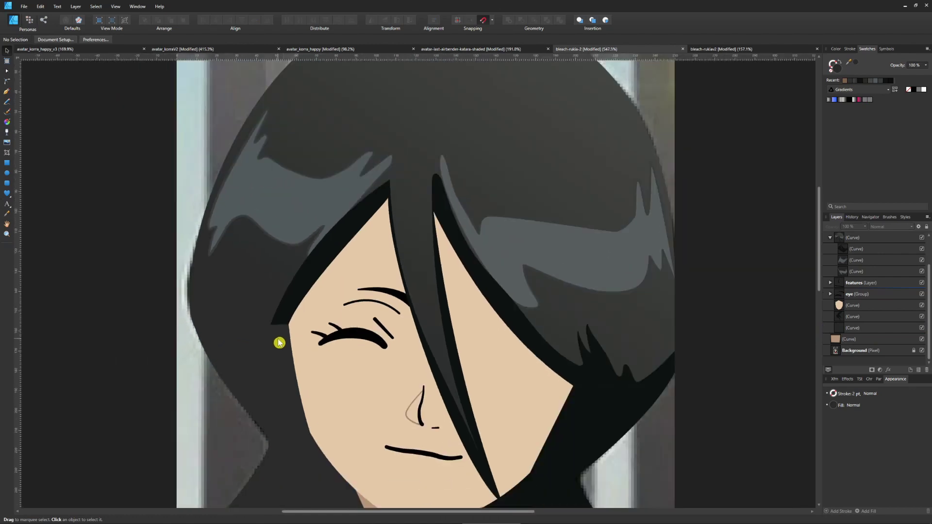
Bend the top edge of the back hair shape beside the cheek slightly downward, undo the change, and deselect the shape
{"action": "left_click", "coordinate": [293, 309]}
{"action": "scroll", "coordinate": [314, 329], "scroll_direction": "down", "scroll_amount": 2}
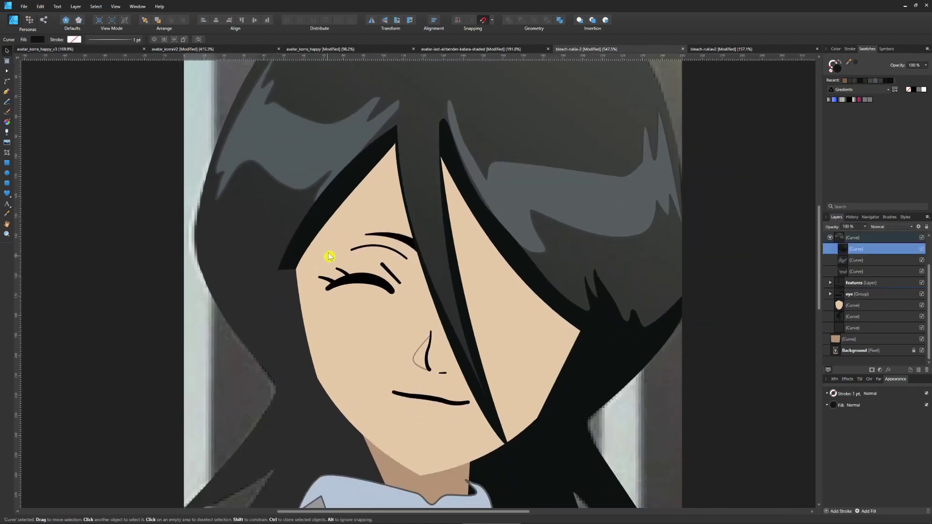
{"action": "left_click", "coordinate": [289, 312]}
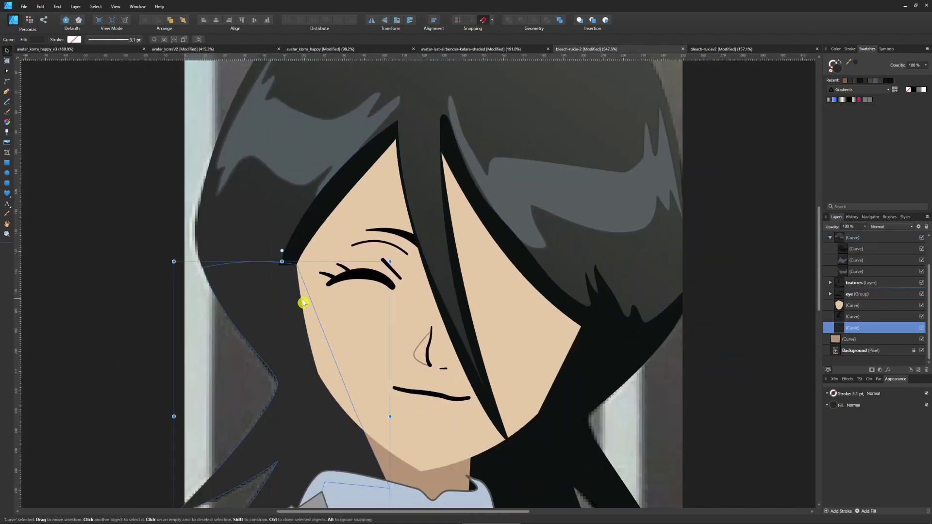
{"action": "scroll", "coordinate": [250, 285], "scroll_direction": "up", "scroll_amount": 1}
{"action": "scroll", "coordinate": [249, 283], "scroll_direction": "up", "scroll_amount": 1}
{"action": "key", "text": "a"}
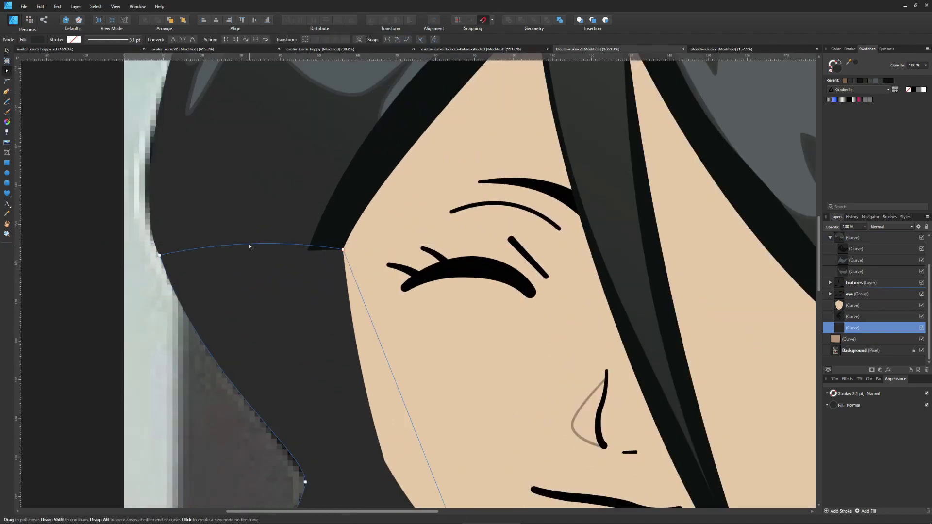
{"action": "mouse_move", "coordinate": [249, 246]}
{"action": "left_mouse_down"}
{"action": "mouse_move", "coordinate": [252, 264]}
{"action": "mouse_move", "coordinate": [249, 249]}
{"action": "left_mouse_up"}
{"action": "key", "text": "ctrl+z"}
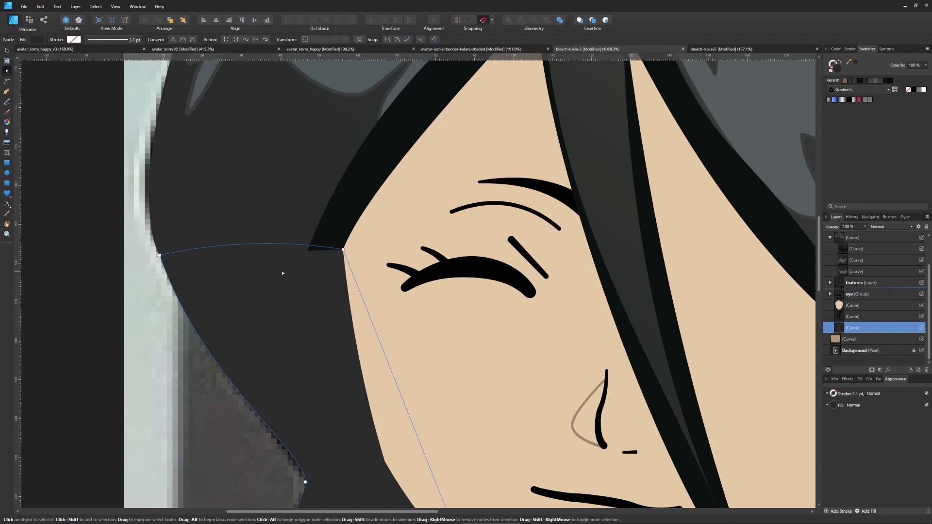
{"action": "left_click", "coordinate": [291, 278]}
{"action": "scroll", "coordinate": [289, 311], "scroll_direction": "down", "scroll_amount": 3}
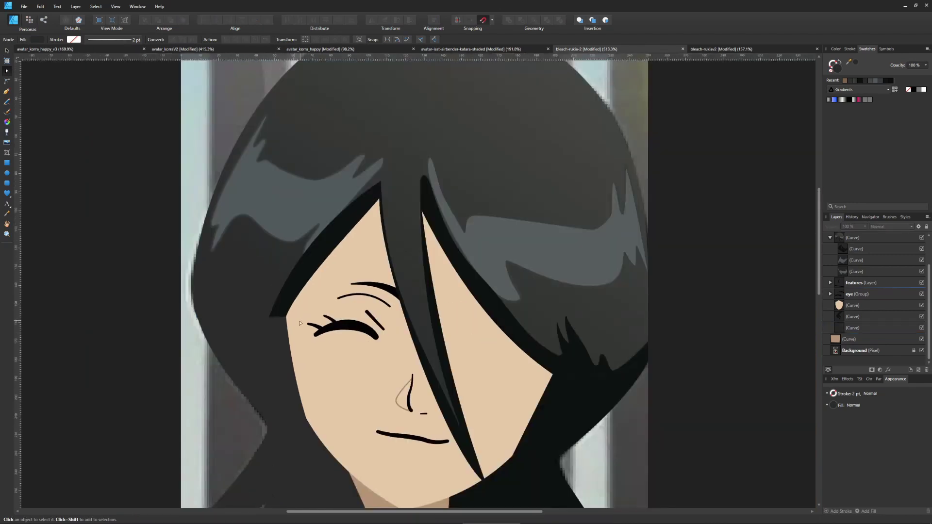
Switch to the bleach-rukiav2 document and show the hair beside the smaller eye up close
{"action": "left_click", "coordinate": [737, 49]}
{"action": "scroll", "coordinate": [315, 269], "scroll_direction": "up", "scroll_amount": 5}
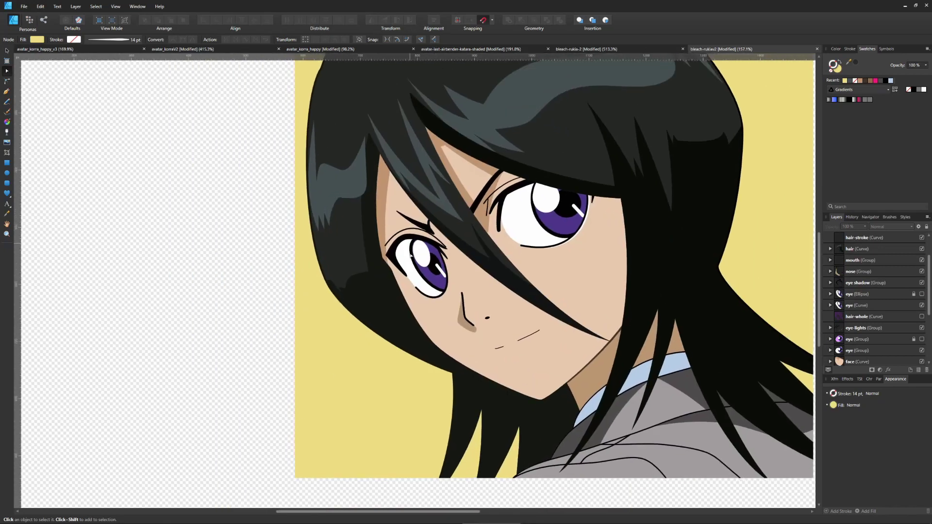
{"action": "left_click_drag", "start_coordinate": [386, 290], "coordinate": [361, 318]}
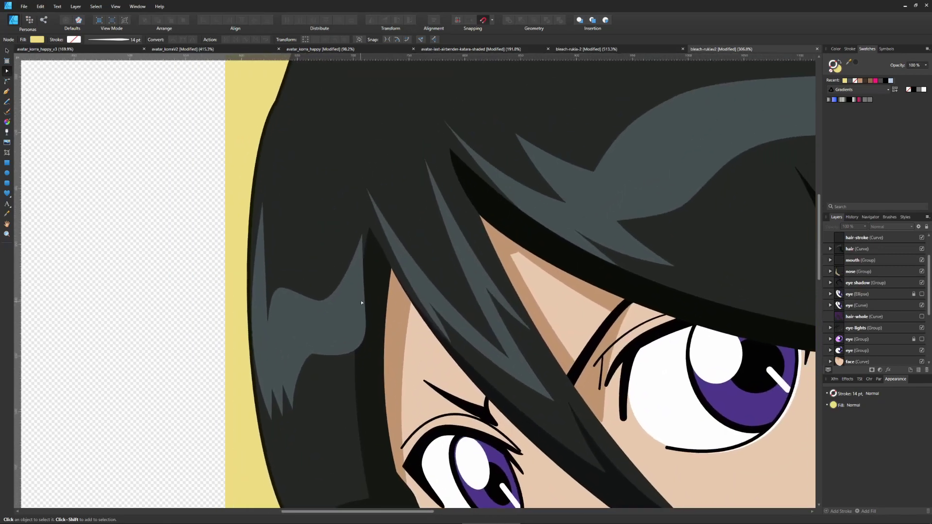
Move the back hair shape beside the face down and away from the front hair, and undo the moves
{"action": "left_click", "coordinate": [313, 258]}
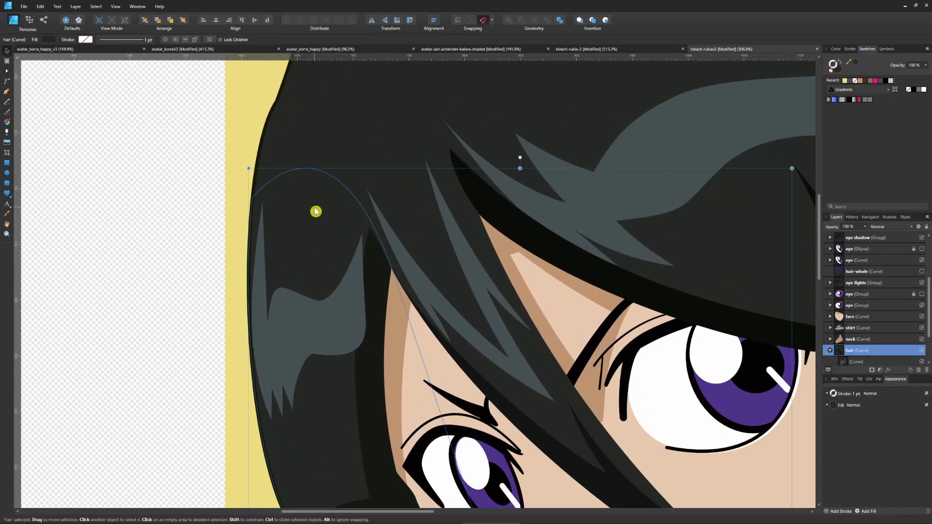
{"action": "left_click_drag", "start_coordinate": [315, 211], "coordinate": [333, 272]}
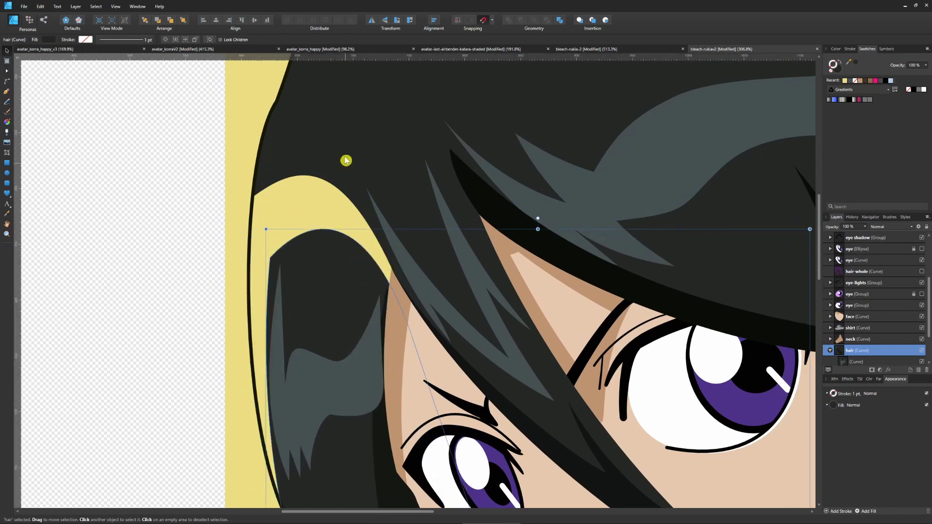
{"action": "left_click_drag", "start_coordinate": [346, 160], "coordinate": [381, 156]}
{"action": "key", "text": "ctrl+z"}
{"action": "key", "text": "ctrl+z"}
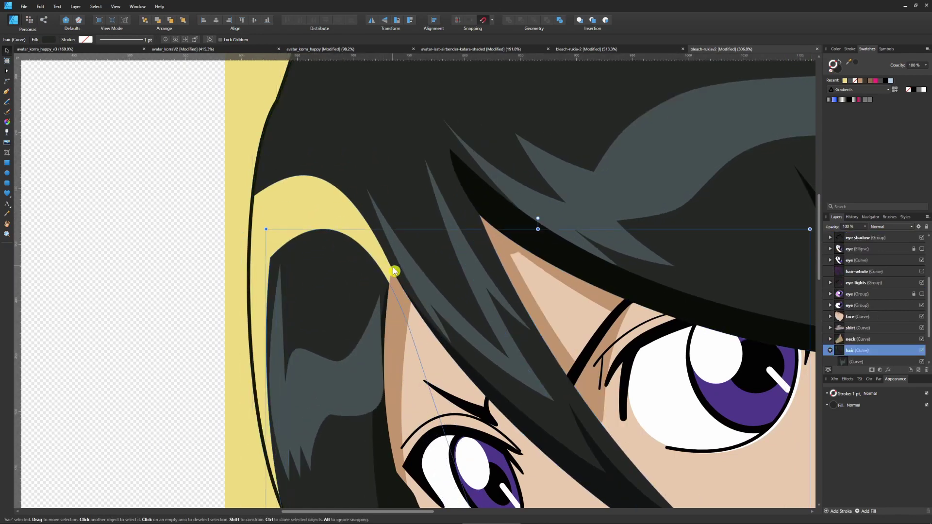
{"action": "key", "text": "ctrl+z"}
{"action": "key", "text": "ctrl+z"}
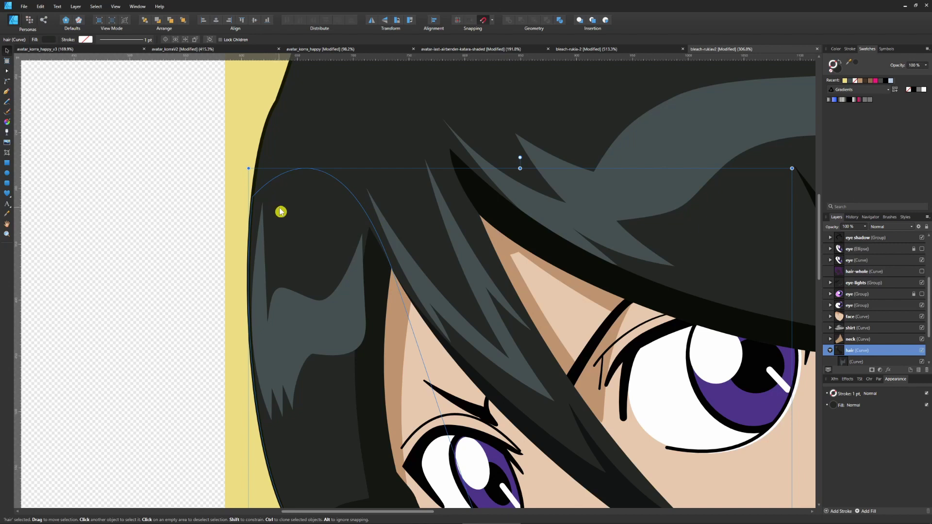
Move the back hair shape slightly down and undo it, and shift the front hair shape sideways off its outline
{"action": "left_click_drag", "start_coordinate": [281, 212], "coordinate": [287, 228]}
{"action": "key", "text": "ctrl+z"}
{"action": "left_click_drag", "start_coordinate": [283, 149], "coordinate": [304, 148]}
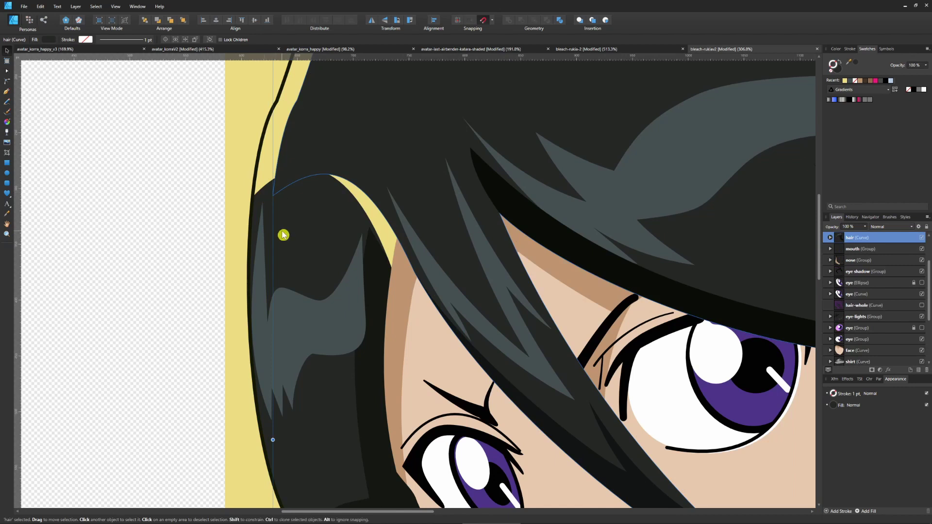
Select the separate hair-stroke outline and place a copy of it beside the hair, out over the yellow background
{"action": "left_click", "coordinate": [256, 172]}
{"action": "mouse_move", "coordinate": [256, 172]}
{"action": "left_mouse_down"}
{"action": "mouse_move", "coordinate": [241, 189]}
{"action": "mouse_move", "coordinate": [231, 176]}
{"action": "left_mouse_up"}
{"action": "key", "text": "ctrl+v"}
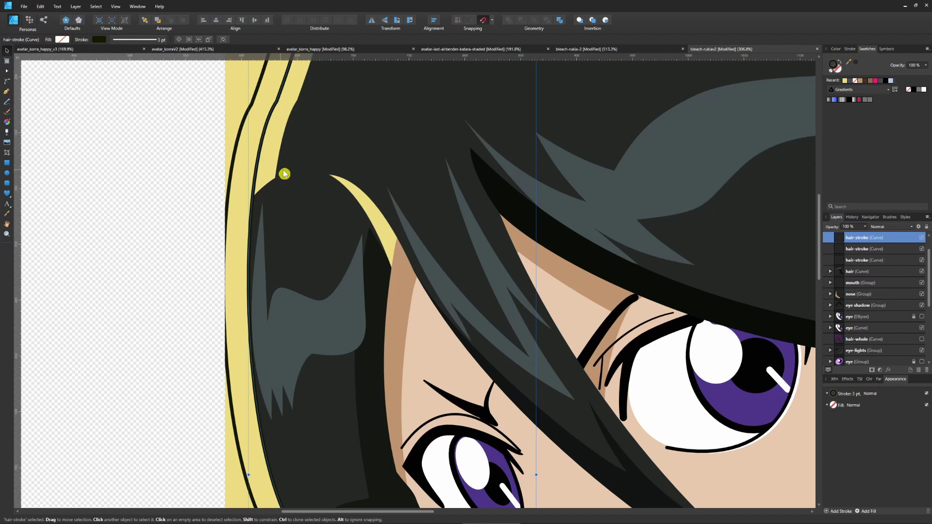
Undo the hair-stroke copy and the front hair move
{"action": "key", "text": "ctrl+z"}
{"action": "key", "text": "ctrl+z"}
{"action": "key", "text": "ctrl+z"}
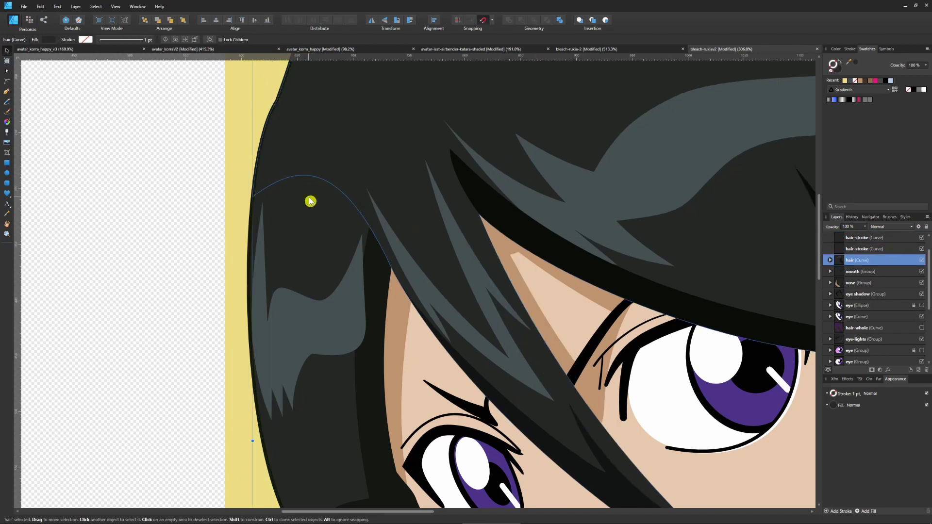
{"action": "key", "text": "ctrl+z"}
{"action": "key", "text": "ctrl+z"}
{"action": "key", "text": "ctrl+z"}
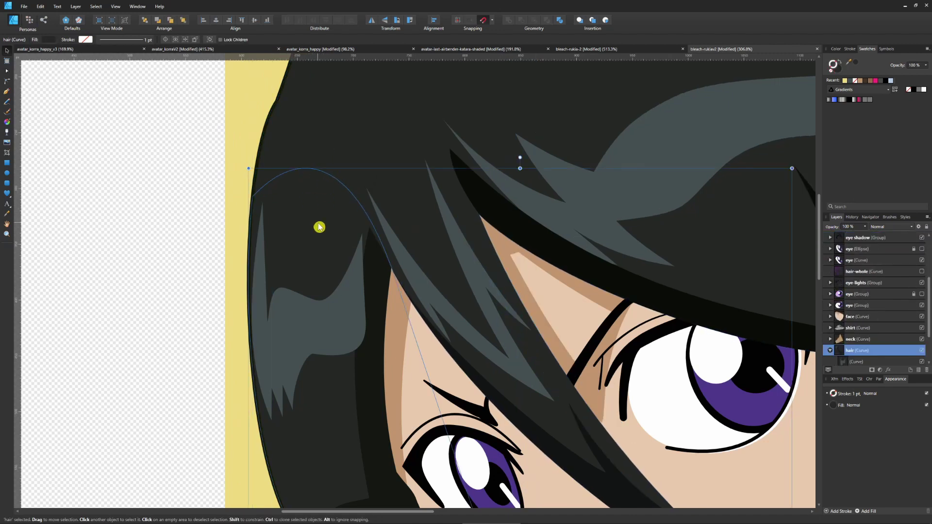
Deselect the back hair shape and examine how the hair and face shapes meet across the whole portrait
{"action": "scroll", "coordinate": [357, 228], "scroll_direction": "down", "scroll_amount": 3}
{"action": "scroll", "coordinate": [358, 228], "scroll_direction": "right", "scroll_amount": 1}
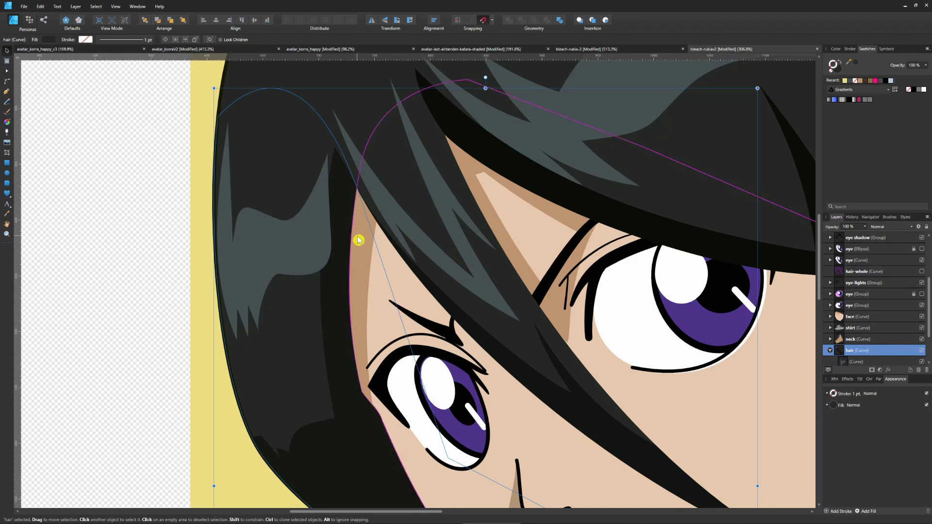
{"action": "left_click_drag", "start_coordinate": [357, 238], "coordinate": [306, 278]}
{"action": "key", "text": "ctrl+d"}
{"action": "left_click_drag", "start_coordinate": [433, 258], "coordinate": [400, 219]}
{"action": "scroll", "coordinate": [383, 269], "scroll_direction": "down", "scroll_amount": 3}
{"action": "left_click_drag", "start_coordinate": [451, 191], "coordinate": [451, 181]}
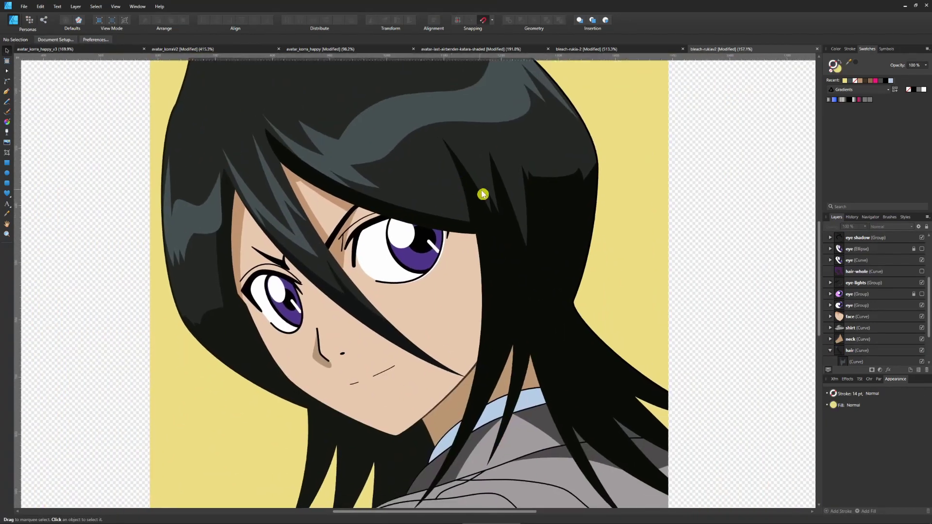